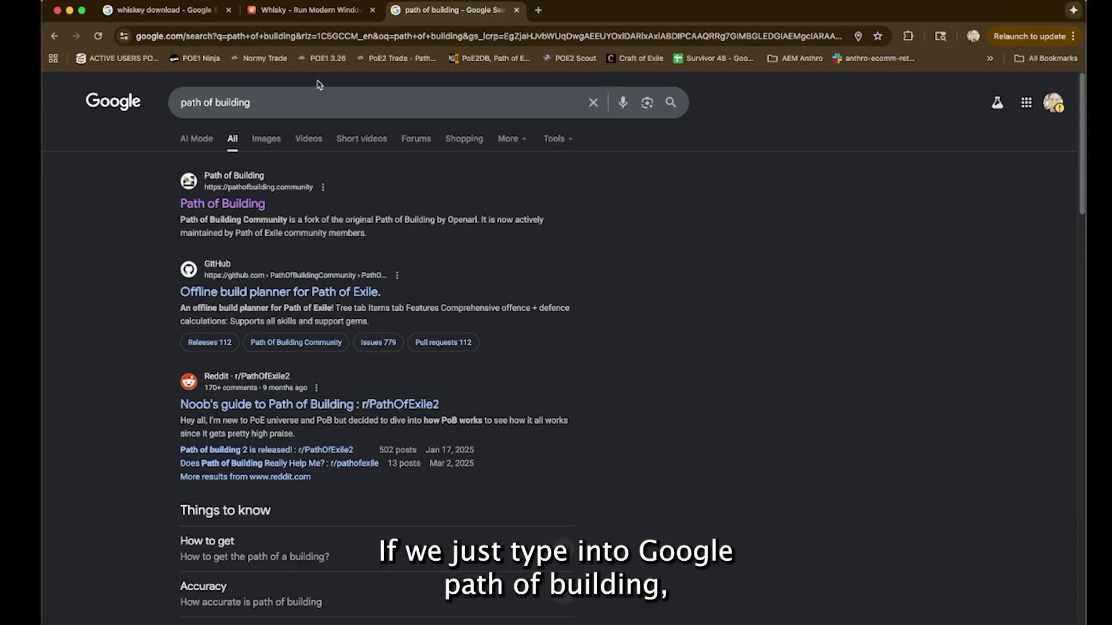
Step: Go to the Path of Building Community site and download the 144 MB Path of Exile installer
left_click(205, 210)
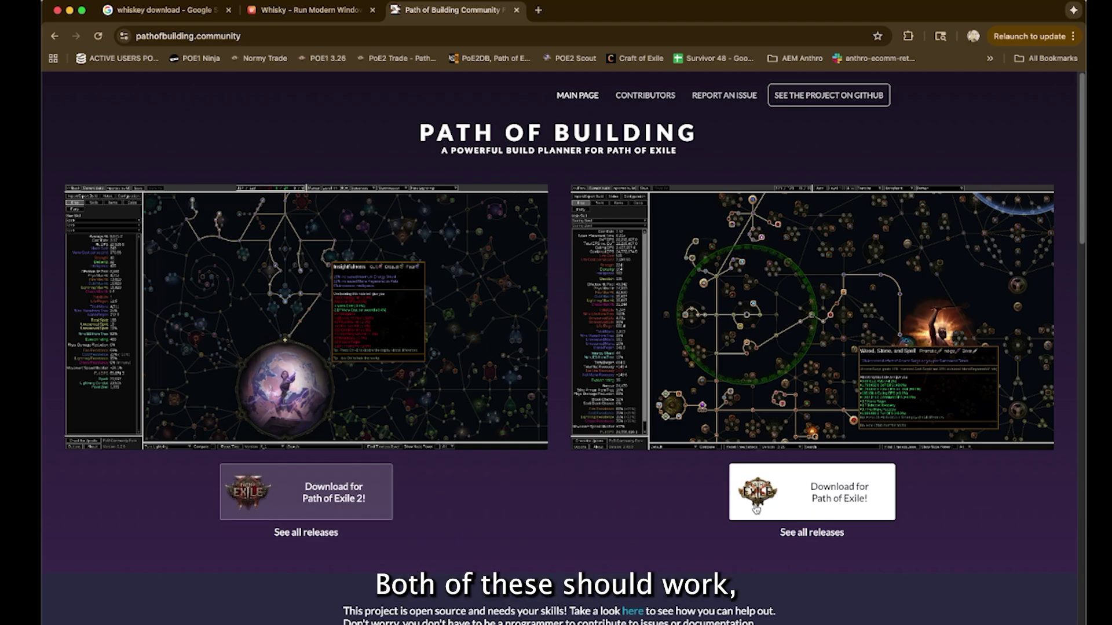
left_click(882, 492)
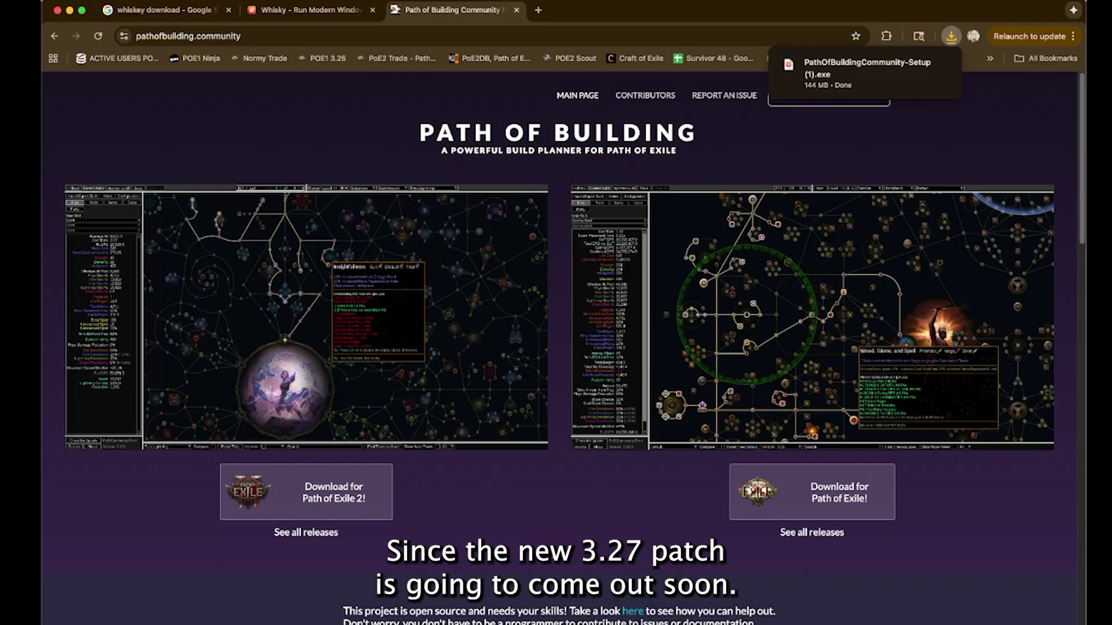
mouse_move(880, 81)
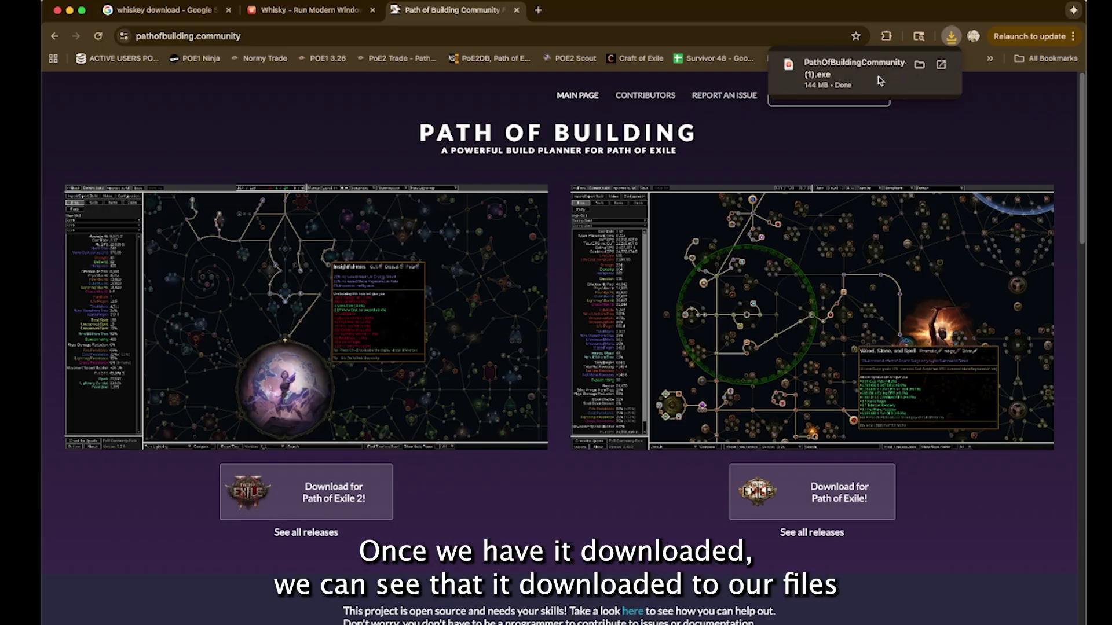
Step: Reveal PathOfBuildingCommunity-Setup (1).exe in the Downloads folder, then go to the Whisky website tab
left_click(919, 64)
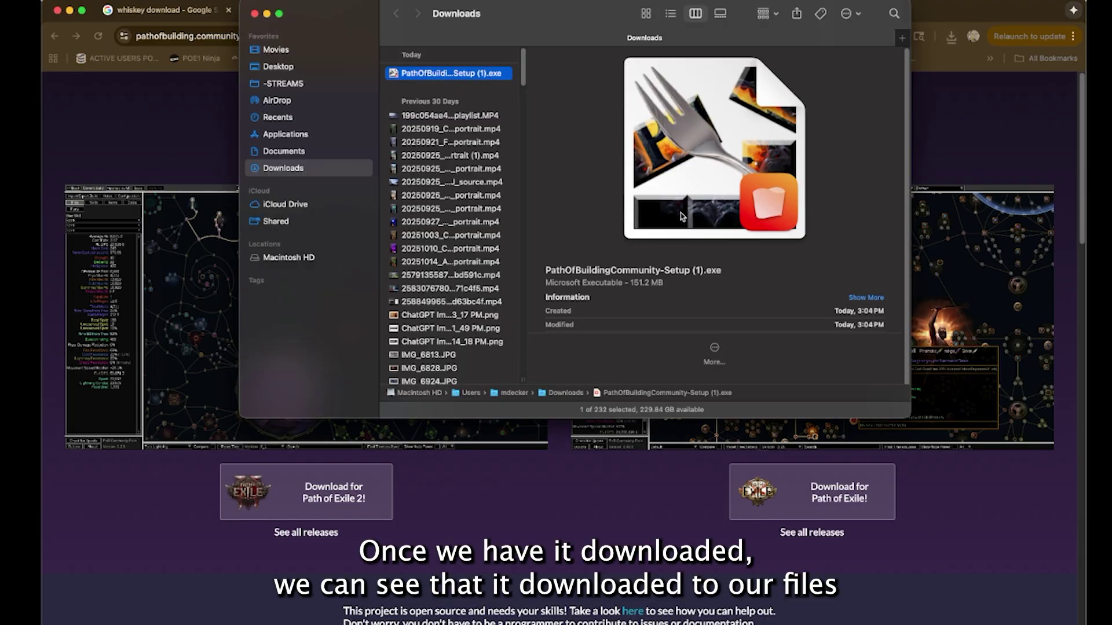
left_click_drag(541, 20, 520, 78)
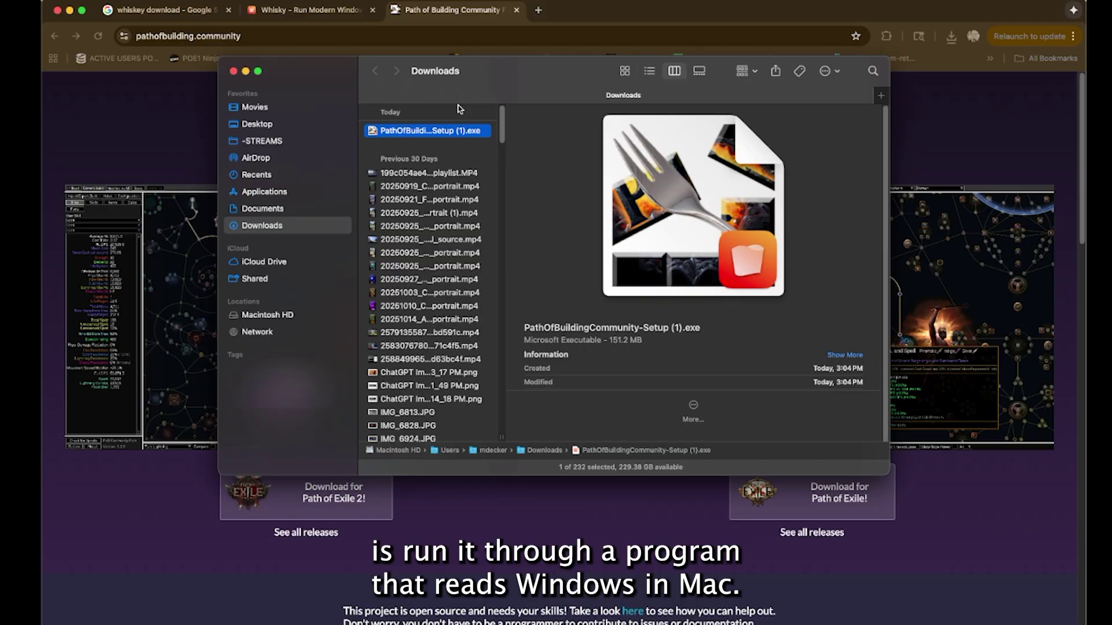
left_click(350, 26)
Step: Bring the Whisky app forward from the Dock to show the POB POE2 bottle
left_click(311, 12)
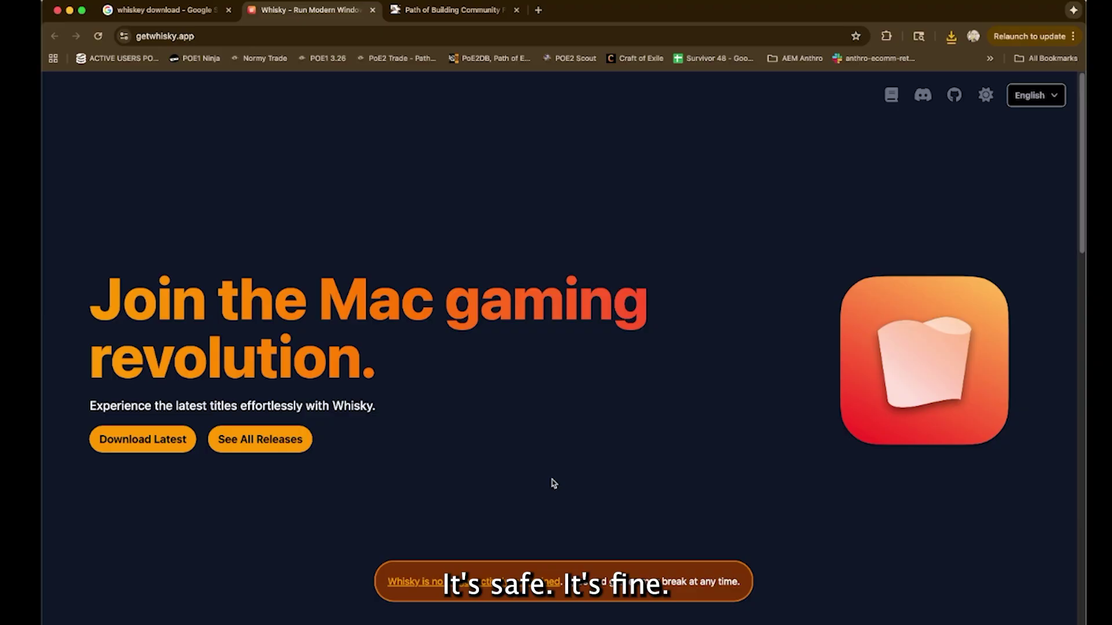
left_click(906, 614)
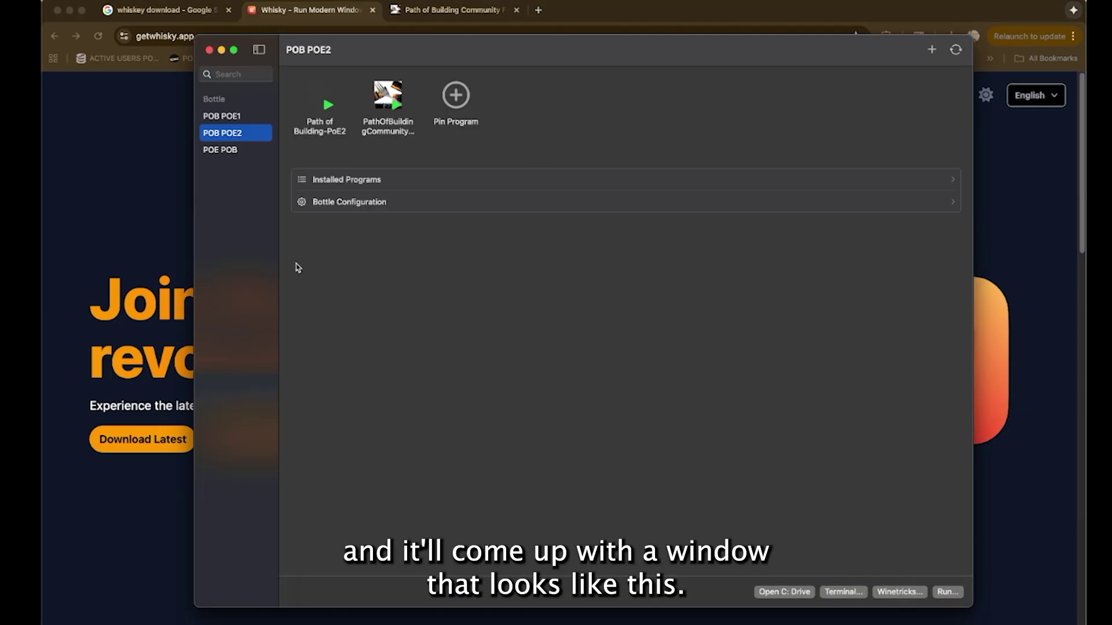
Step: Browse the POE POB and POB POE2 bottles, ending on the empty POB POE1 bottle
mouse_move(441, 55)
left_mouse_down()
mouse_move(412, 50)
mouse_move(427, 51)
left_mouse_up()
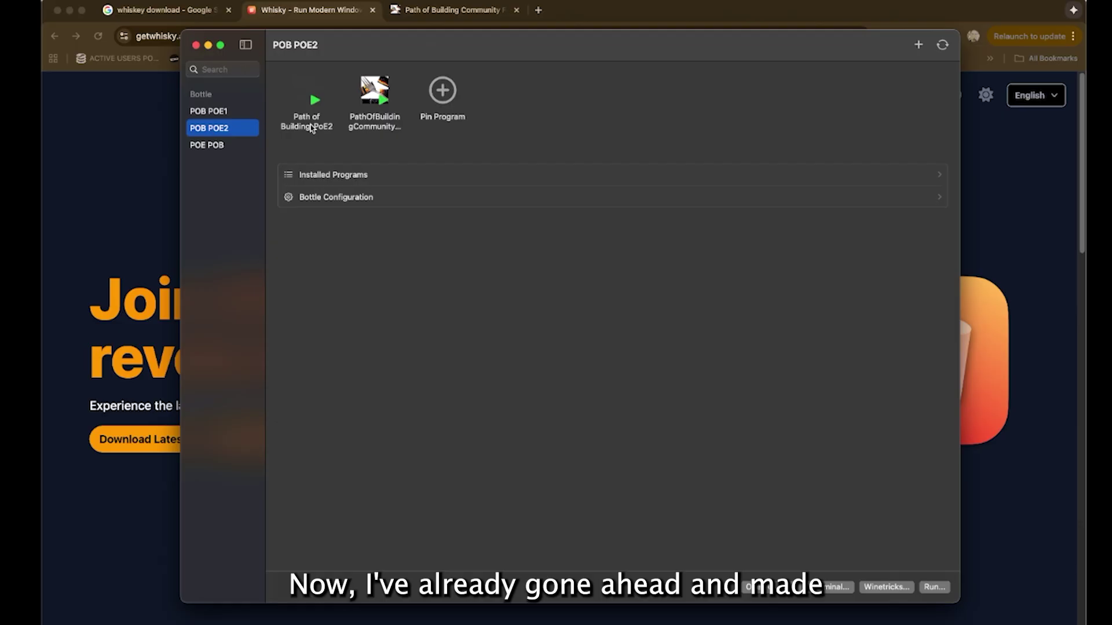
left_click(207, 146)
left_click(214, 128)
left_click(212, 112)
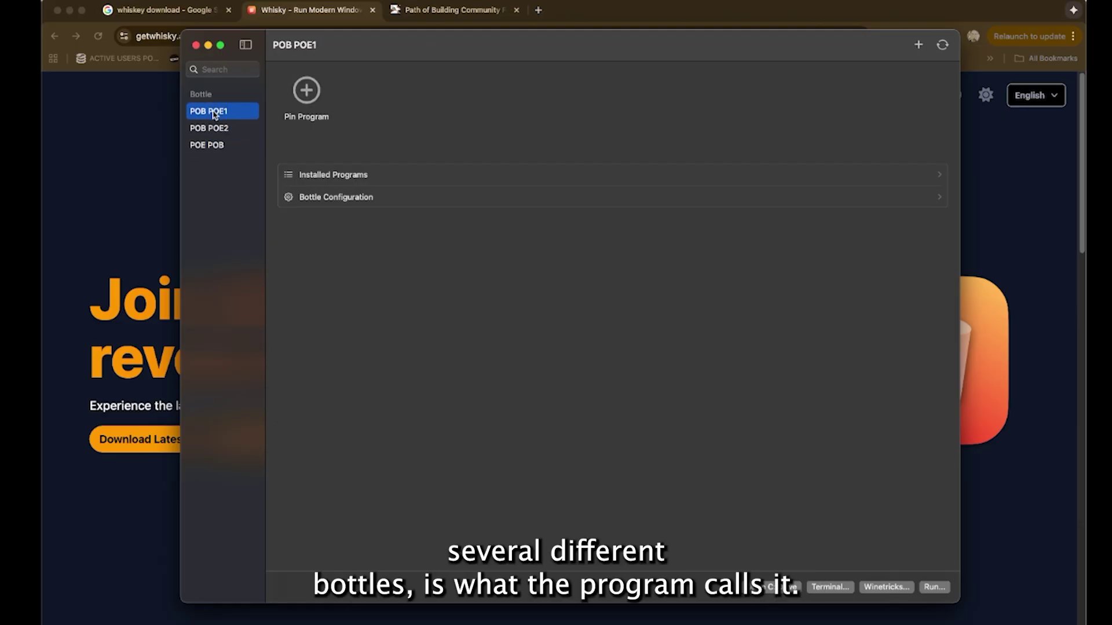
left_click(212, 128)
left_click(211, 147)
left_click(212, 129)
left_click(212, 112)
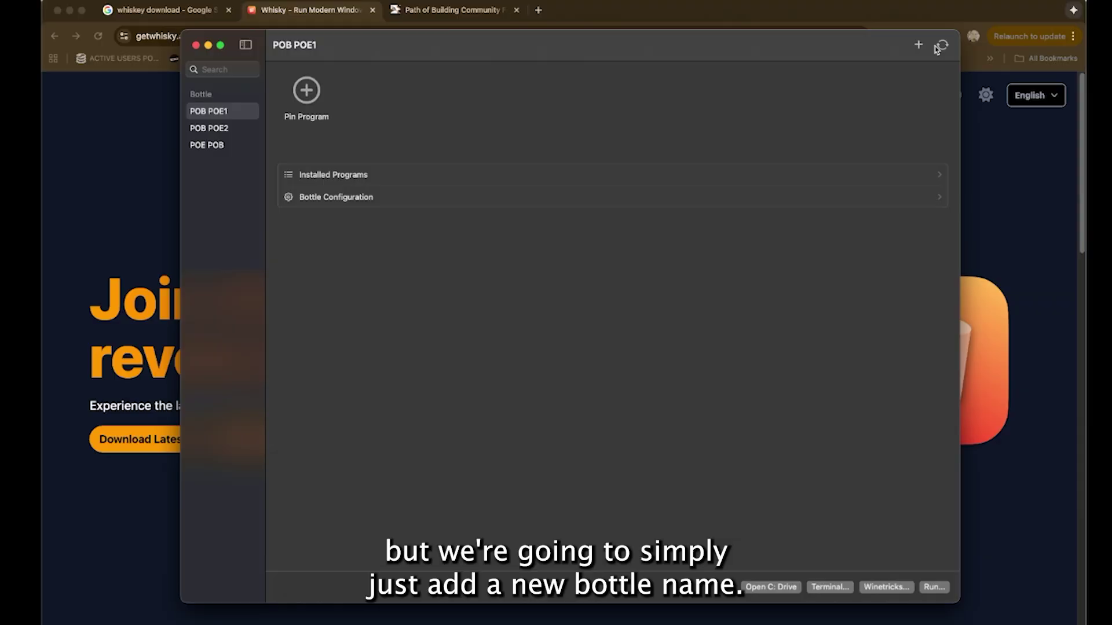
Step: Create a Windows 10 bottle named 'Path of Building POE1' at the default path
left_click(917, 45)
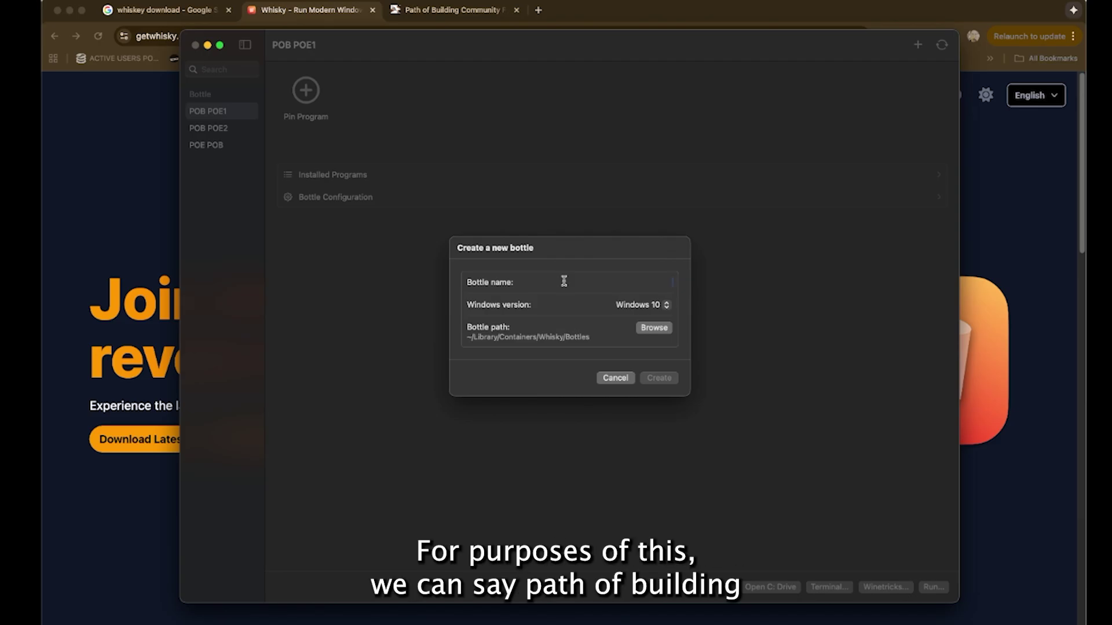
type("Path of Building POE1")
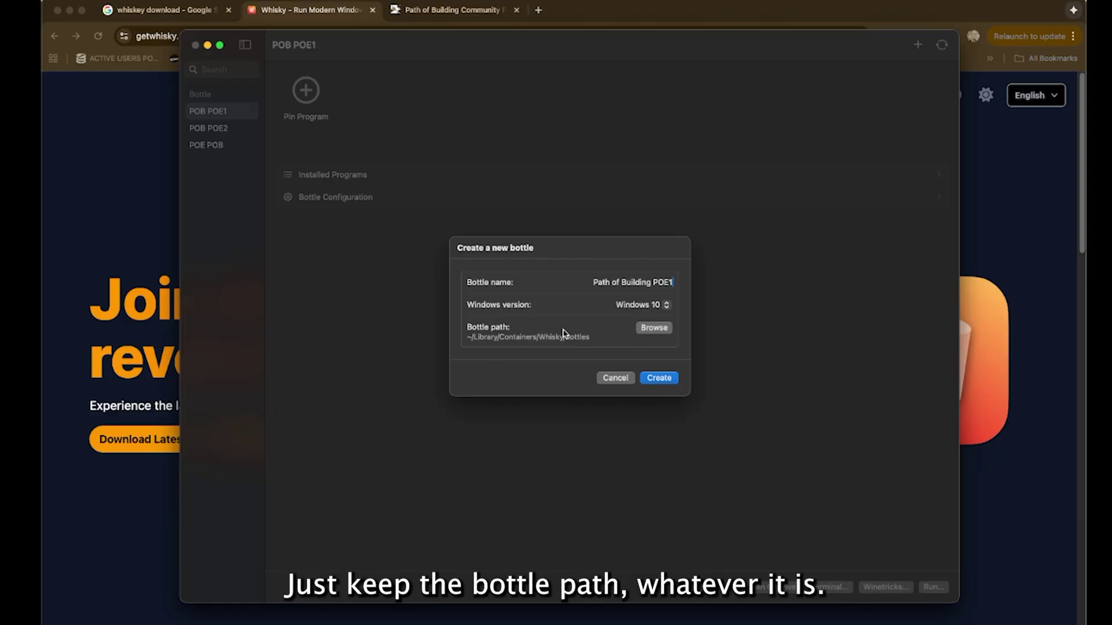
left_click(657, 378)
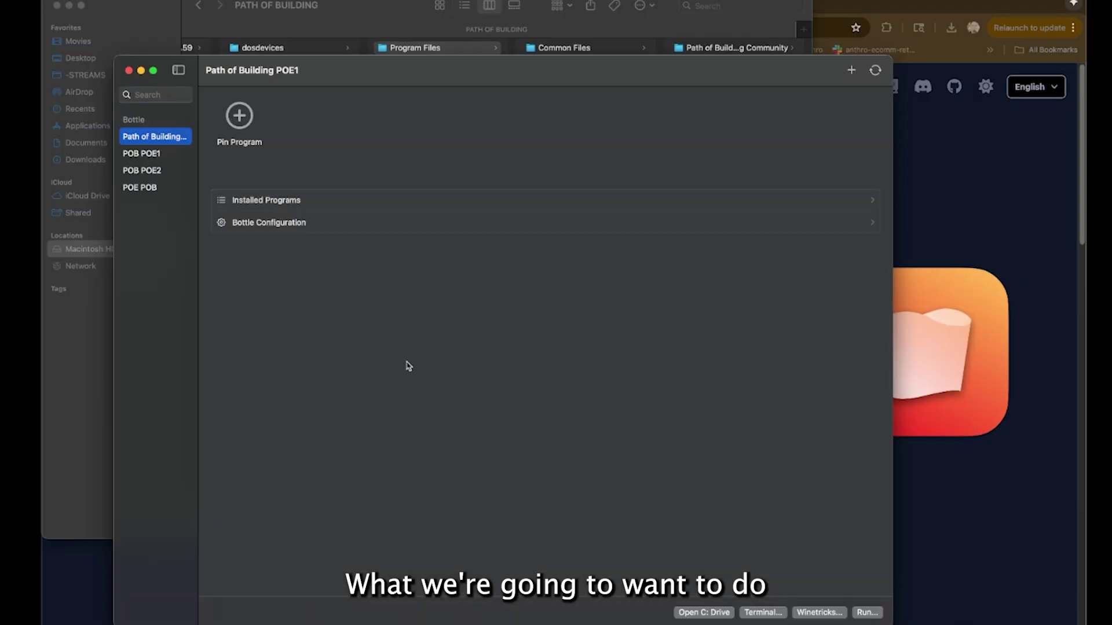
Step: Show the new bottle's drive_c in Finder and trace its path through Library/Containers/Whisky/Bottles
left_click(696, 614)
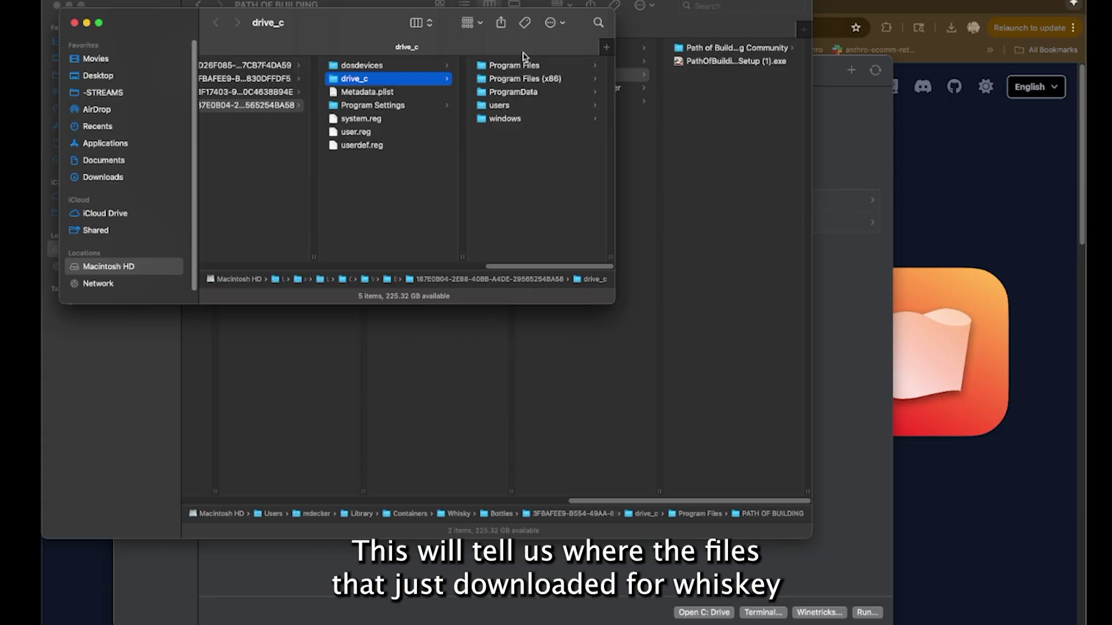
scroll(403, 139, "left", 8)
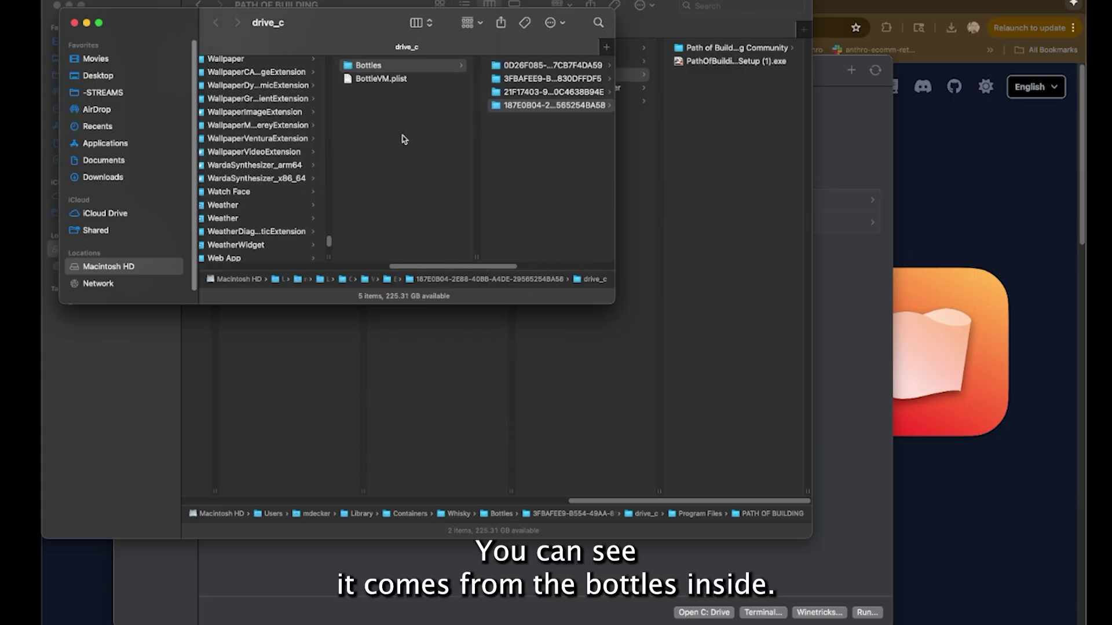
scroll(371, 197, "left", 3)
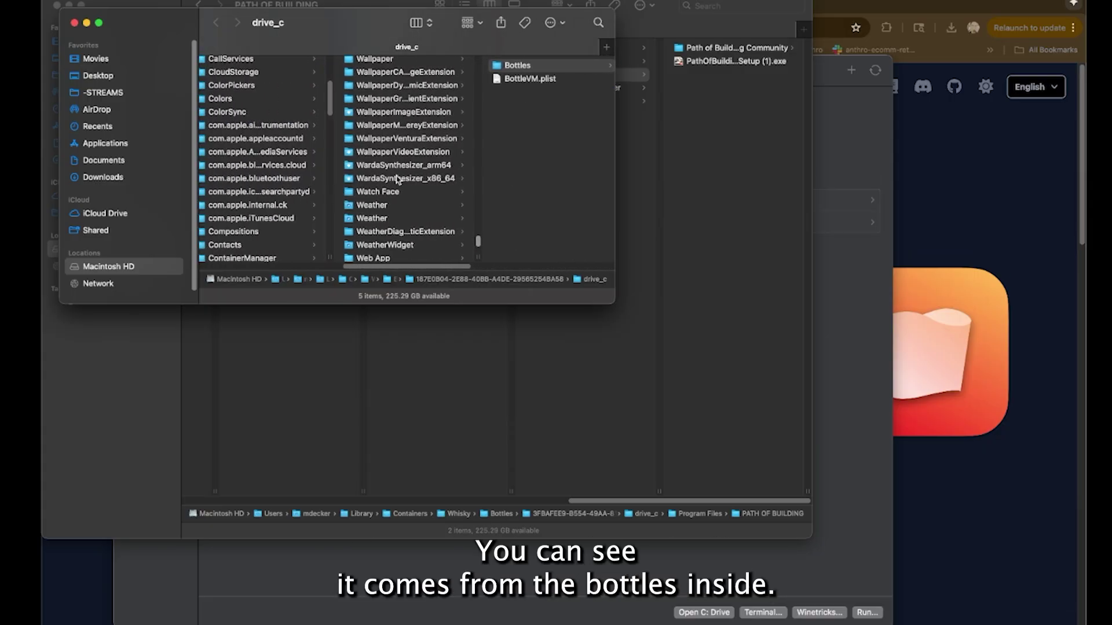
scroll(393, 179, "down", 5)
scroll(397, 179, "up", 3)
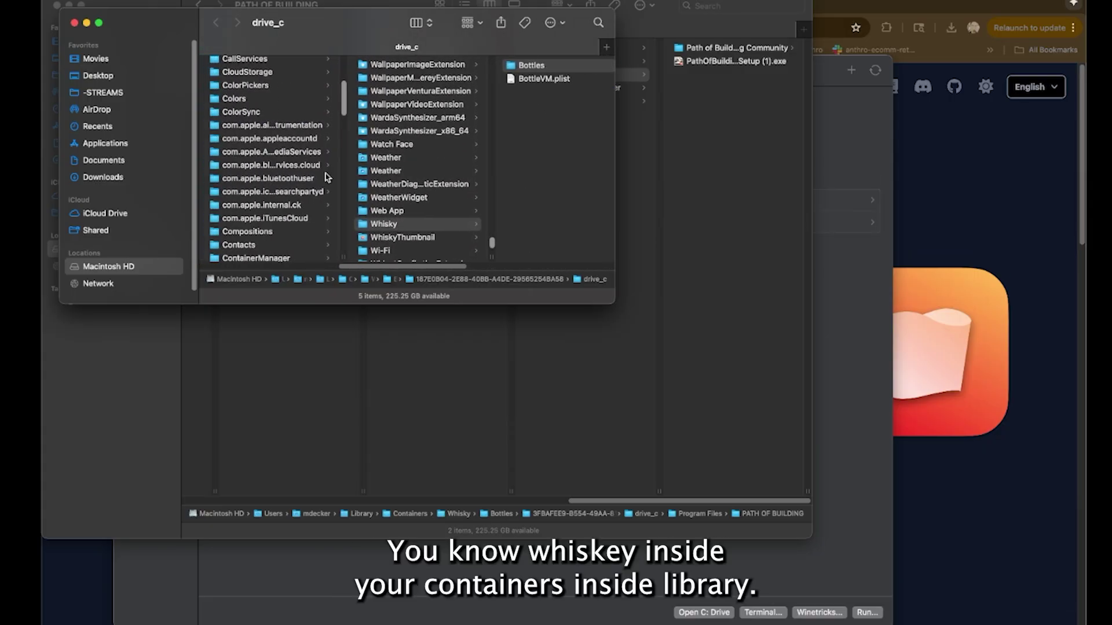
scroll(335, 180, "left", 4)
scroll(366, 186, "down", 3)
scroll(367, 188, "left", 6)
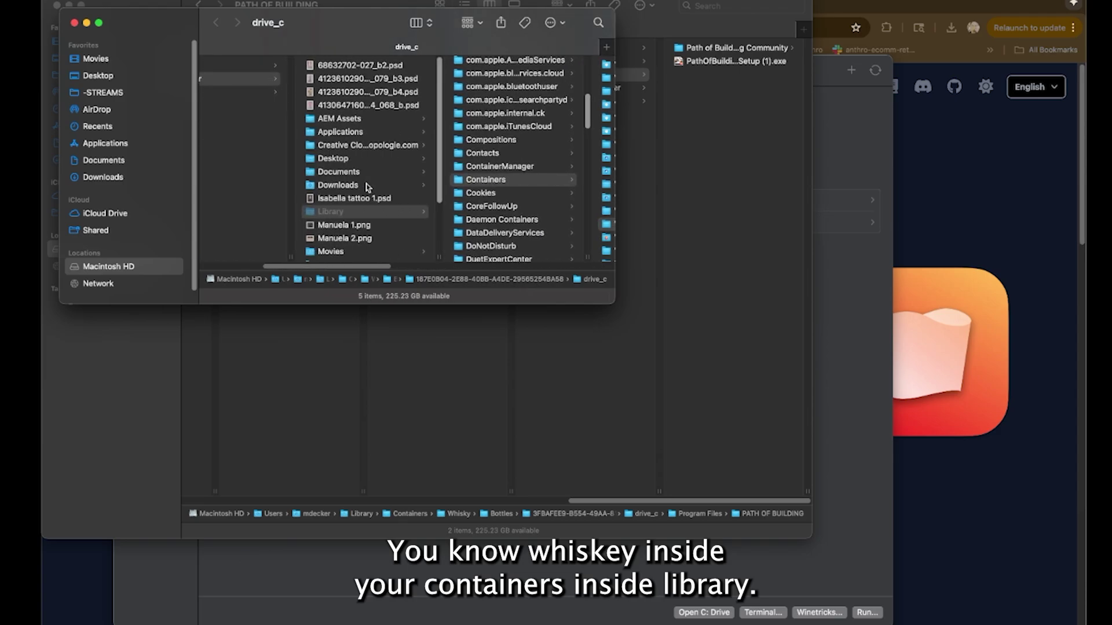
scroll(367, 191, "right", 10)
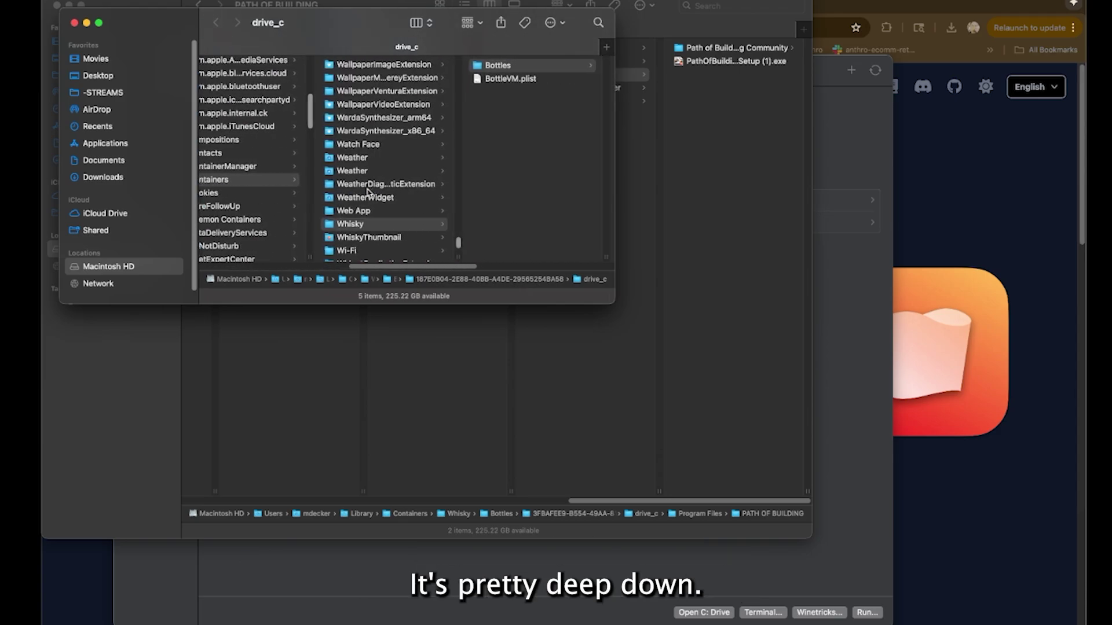
scroll(482, 188, "right", 3)
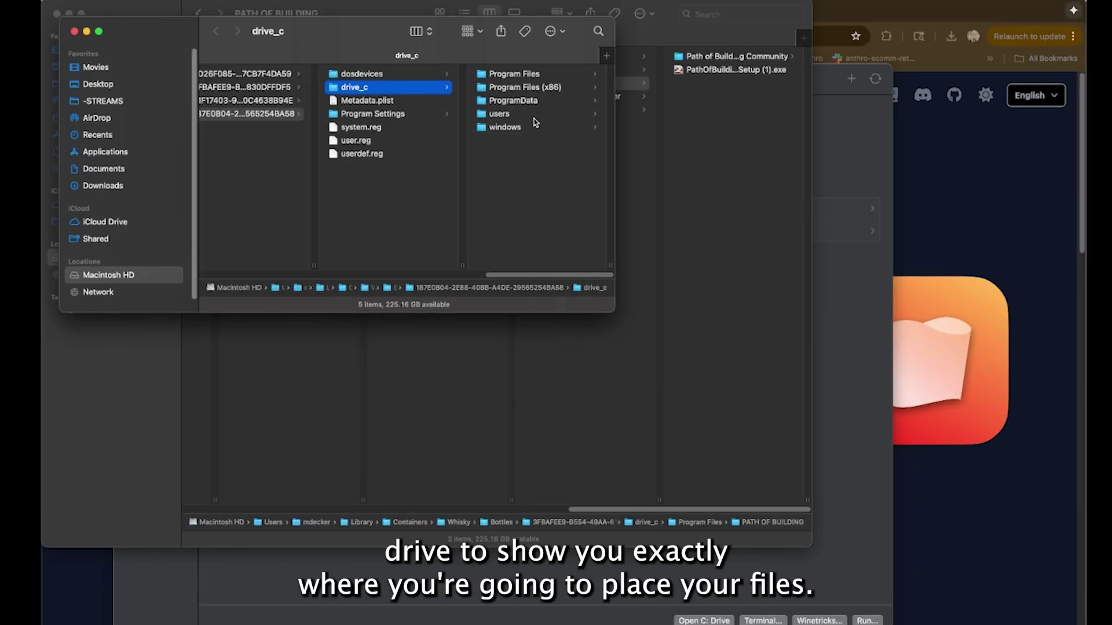
Step: Make a new folder named 'PATH OF BUILDING' inside the bottle's Program Files
left_click(509, 77)
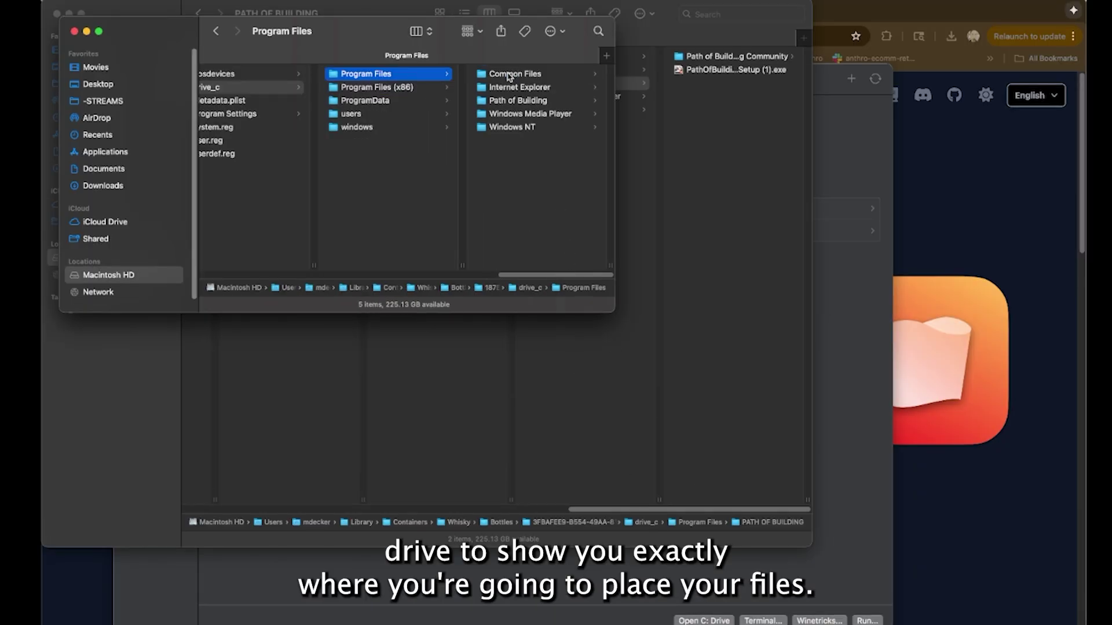
left_click_drag(373, 34, 365, 28)
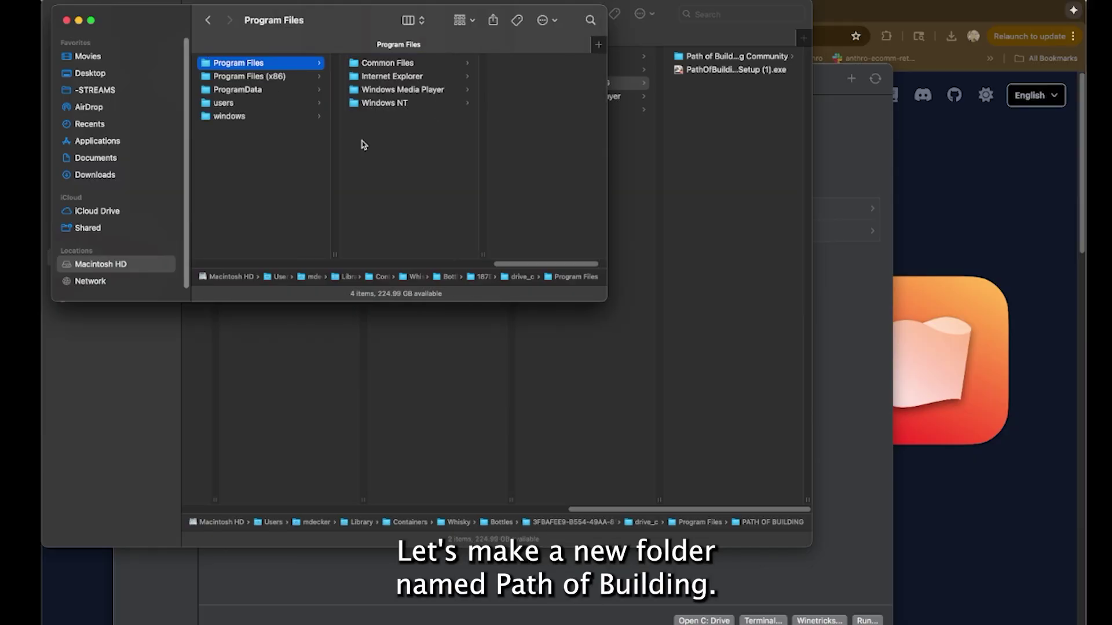
key("super+shift+n")
key("Caps_Lock")
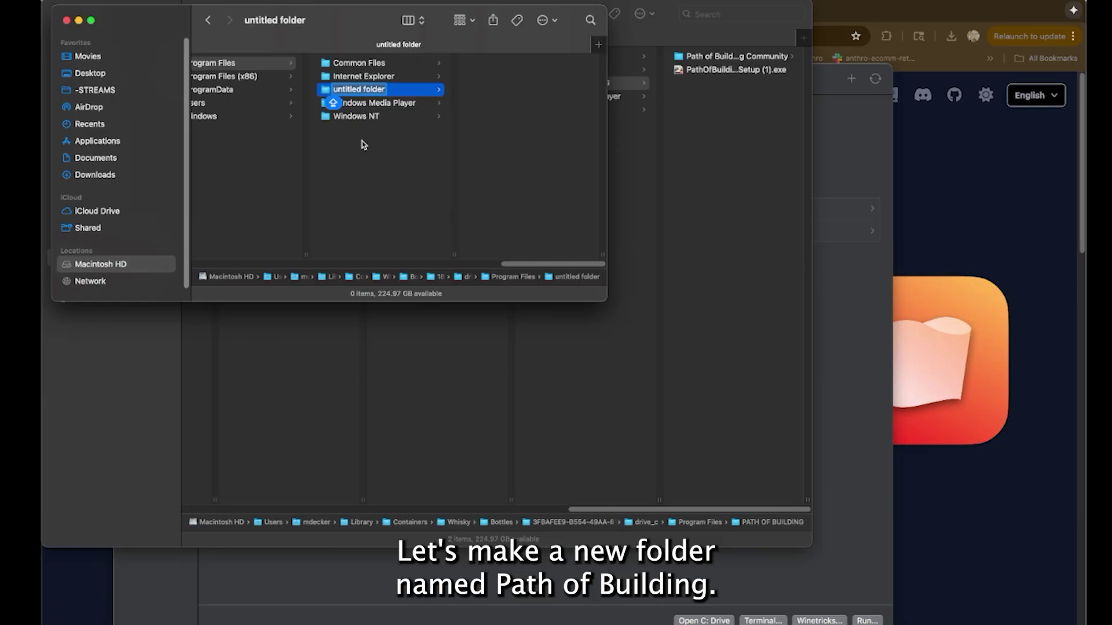
type("PATH")
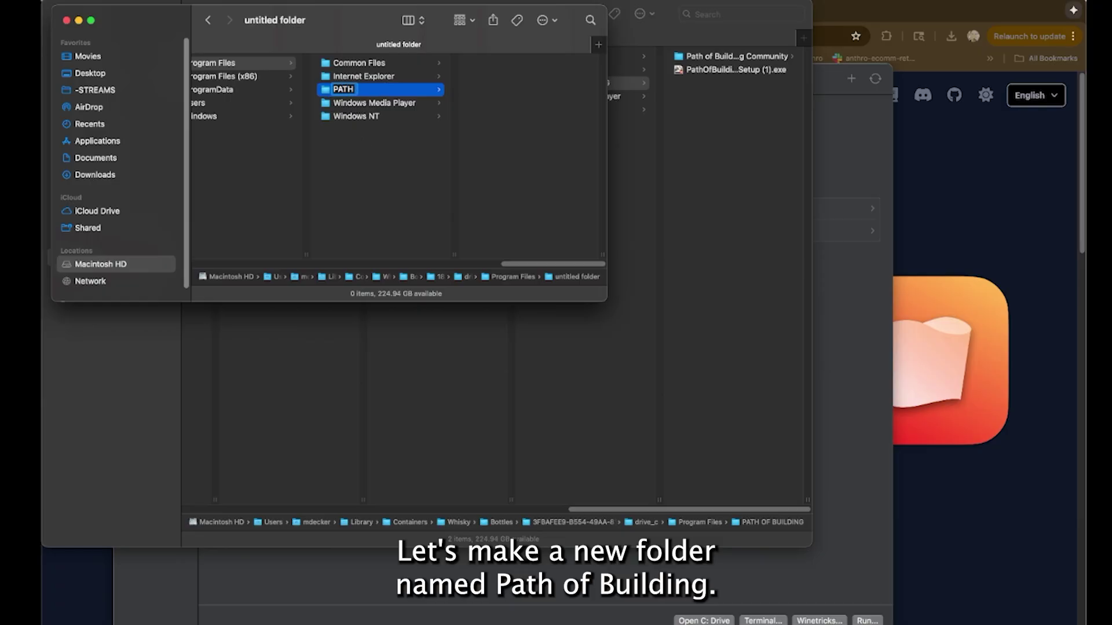
type(" OF BUILDING")
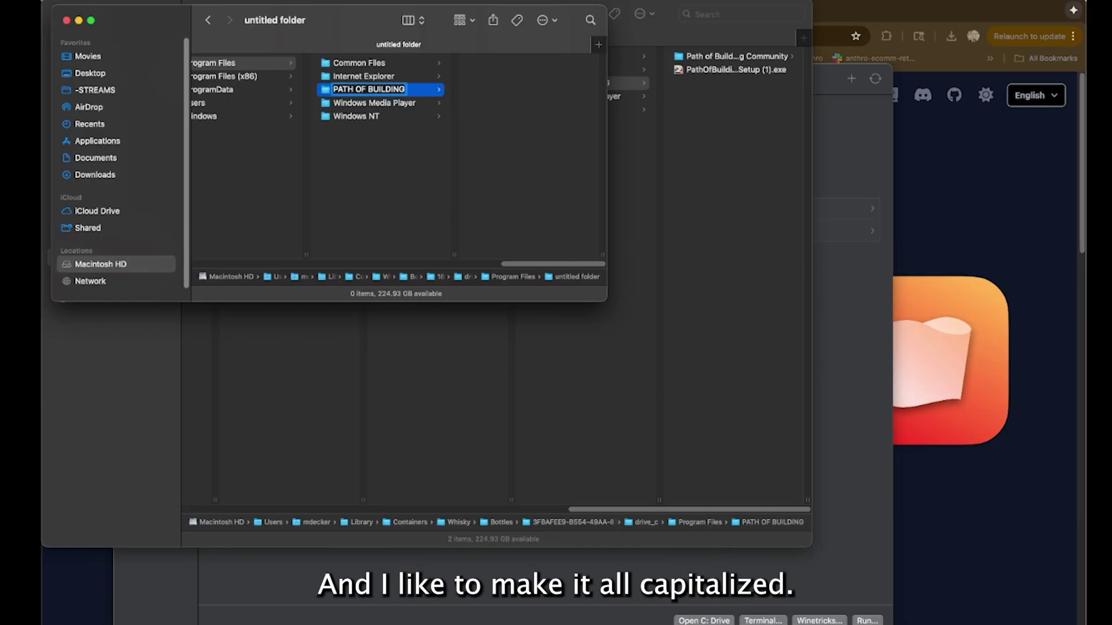
key("Return")
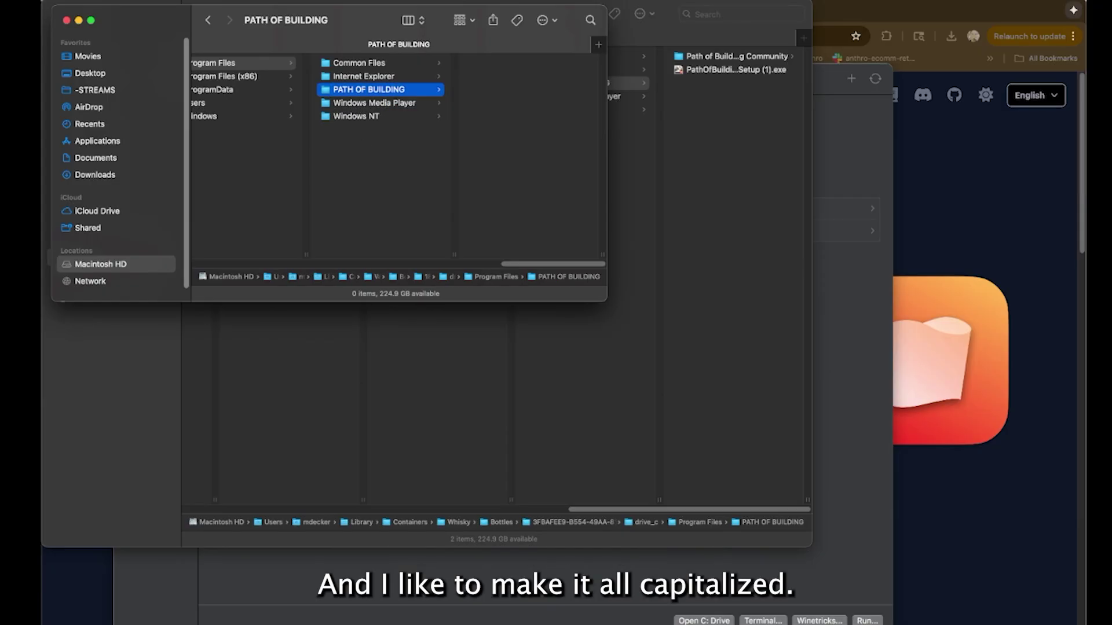
Step: Move PathOfBuildingCommunity-Setup (1).exe from Downloads into the bottle's PATH OF BUILDING folder
left_click_drag(347, 34, 773, 70)
left_click(367, 35)
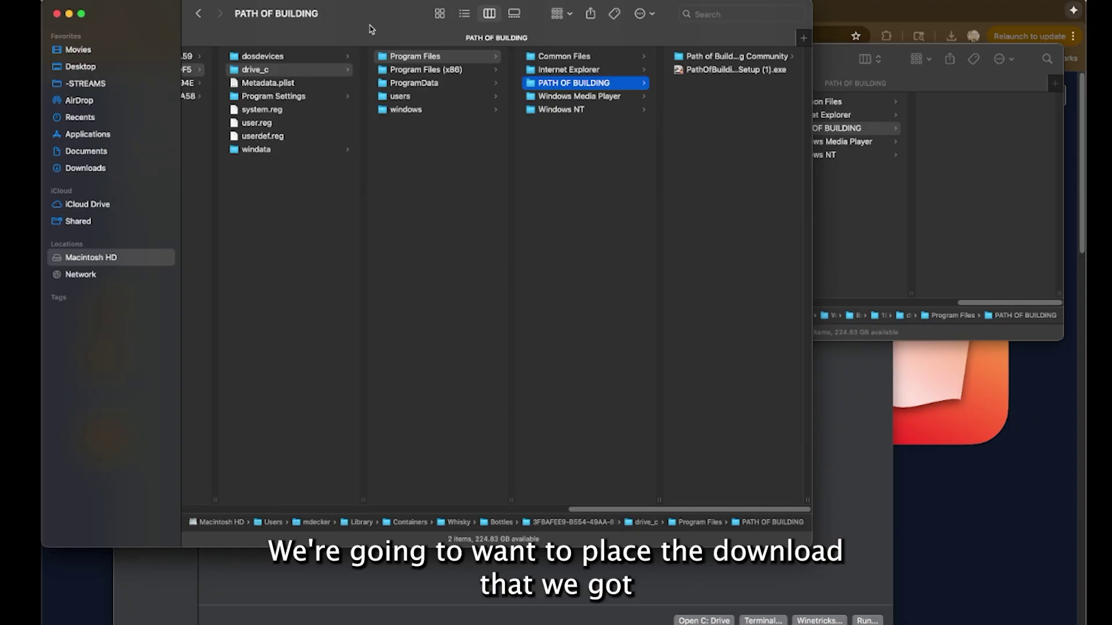
left_click_drag(367, 34, 367, 74)
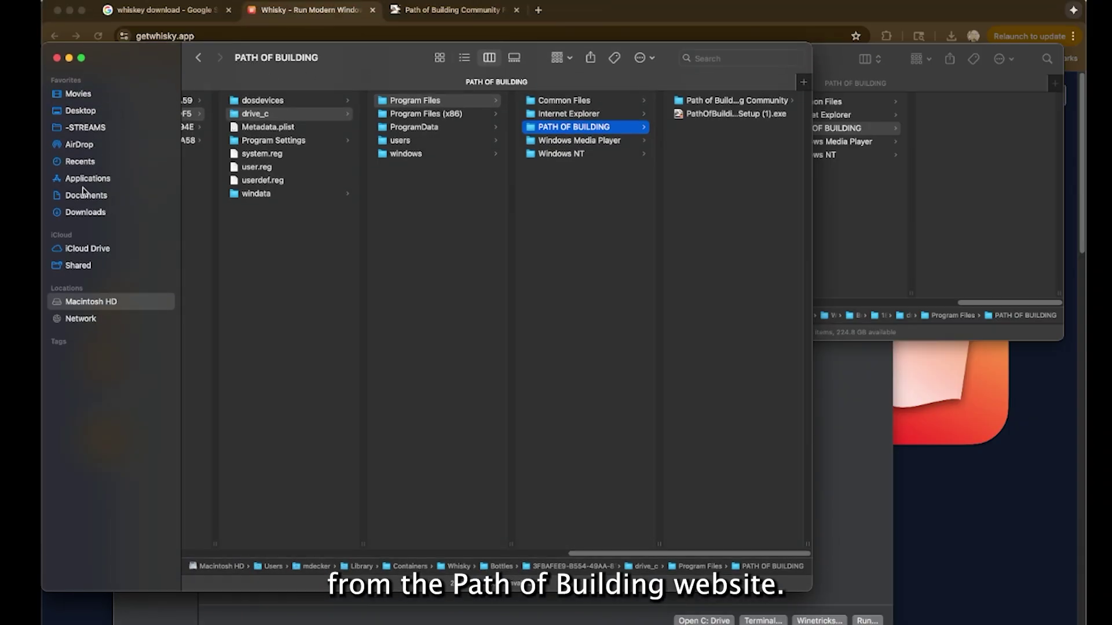
left_click(93, 212)
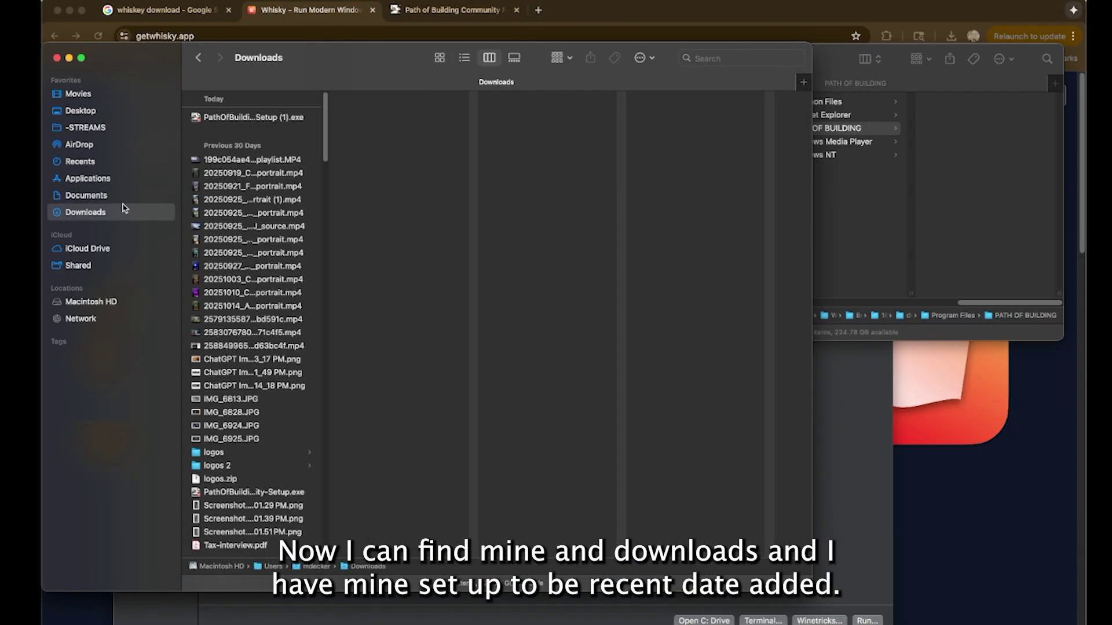
left_click(560, 62)
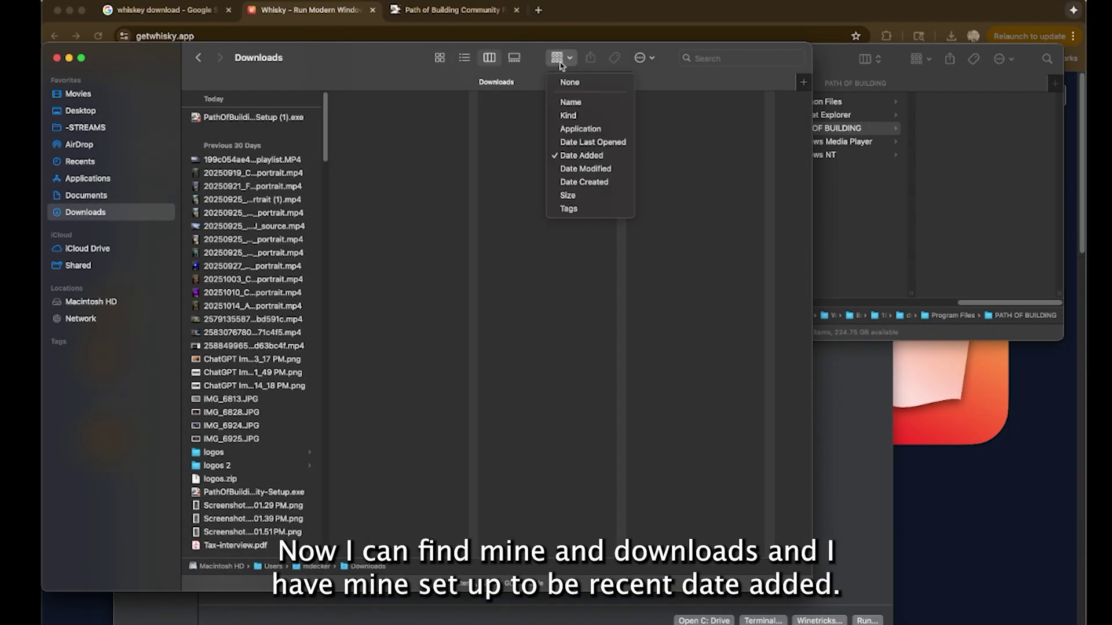
left_click(271, 50)
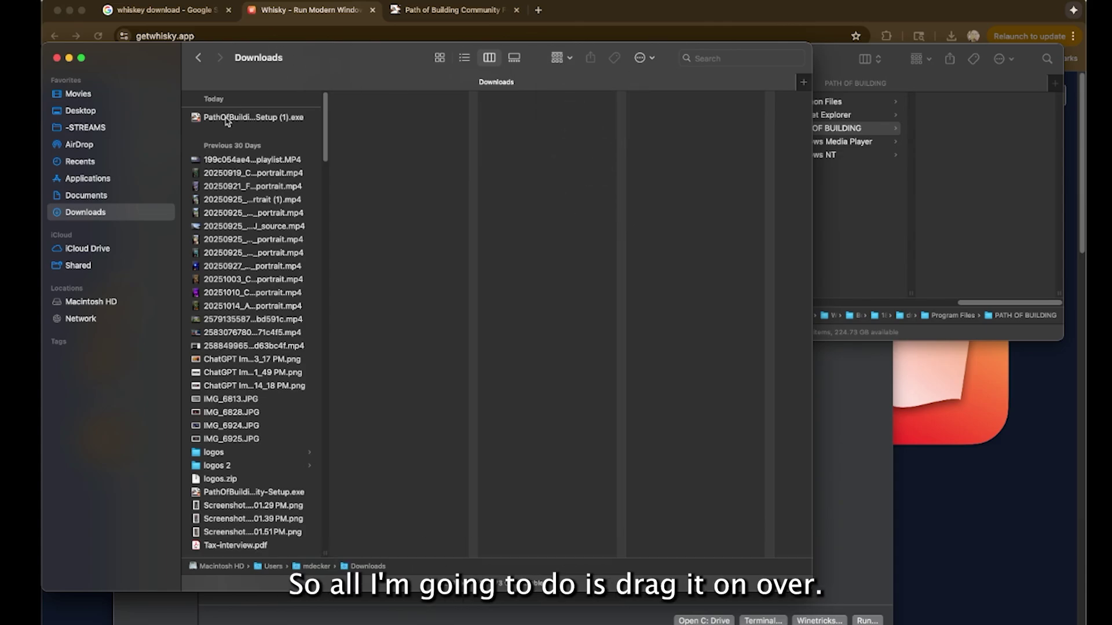
left_click_drag(227, 120, 869, 186)
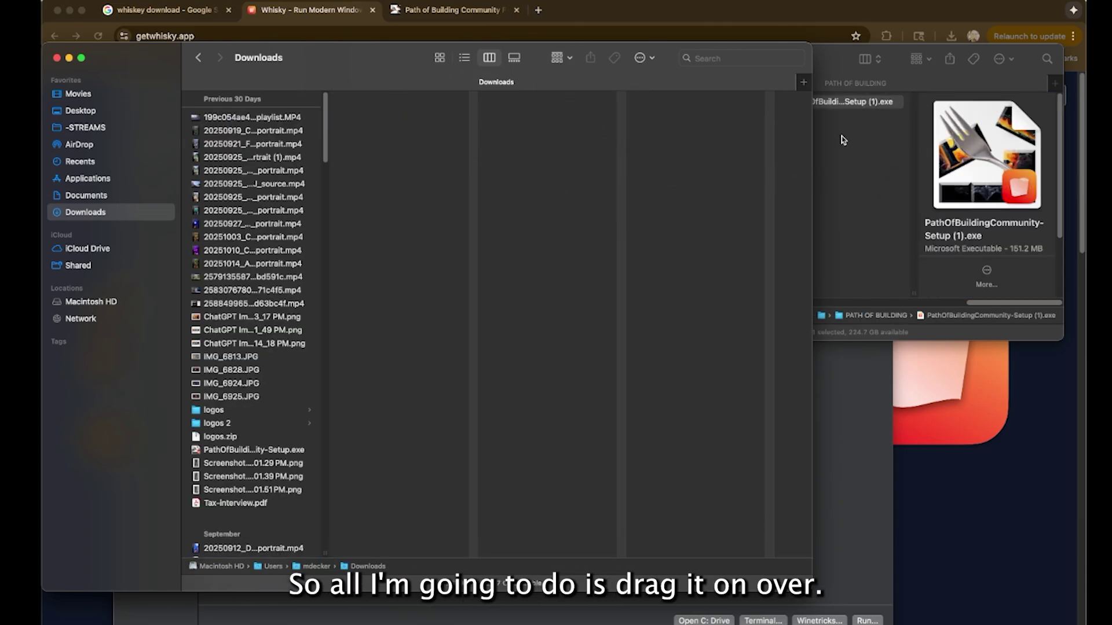
left_click(843, 139)
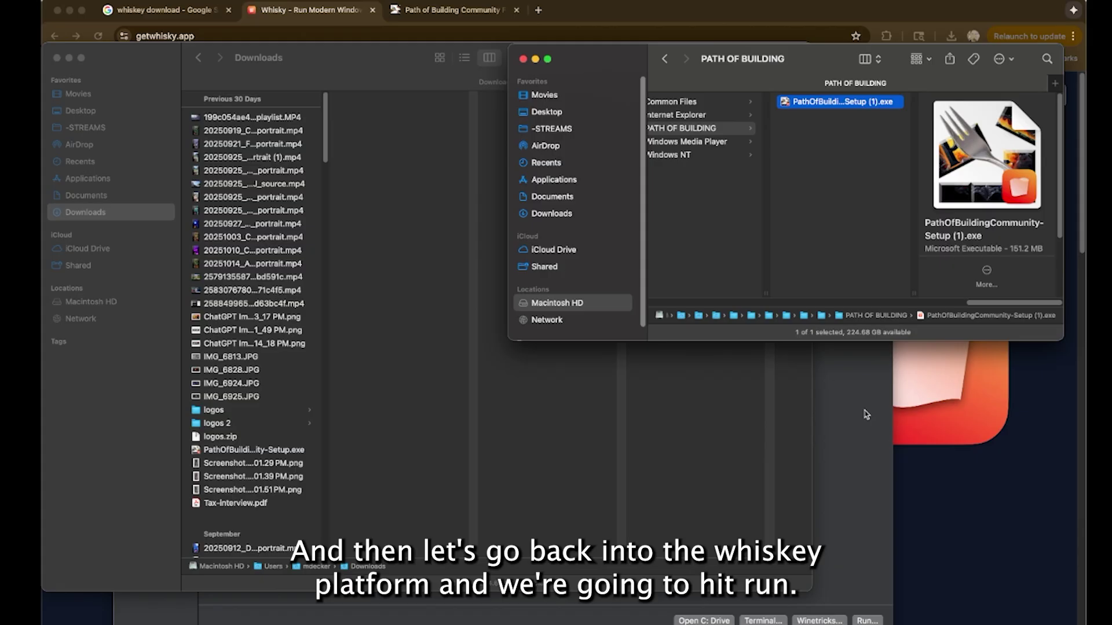
Step: Run PathOfBuildingCommunity-Setup (1).exe from drive_c\Program Files\PATH OF BUILDING in the bottle
left_click(861, 460)
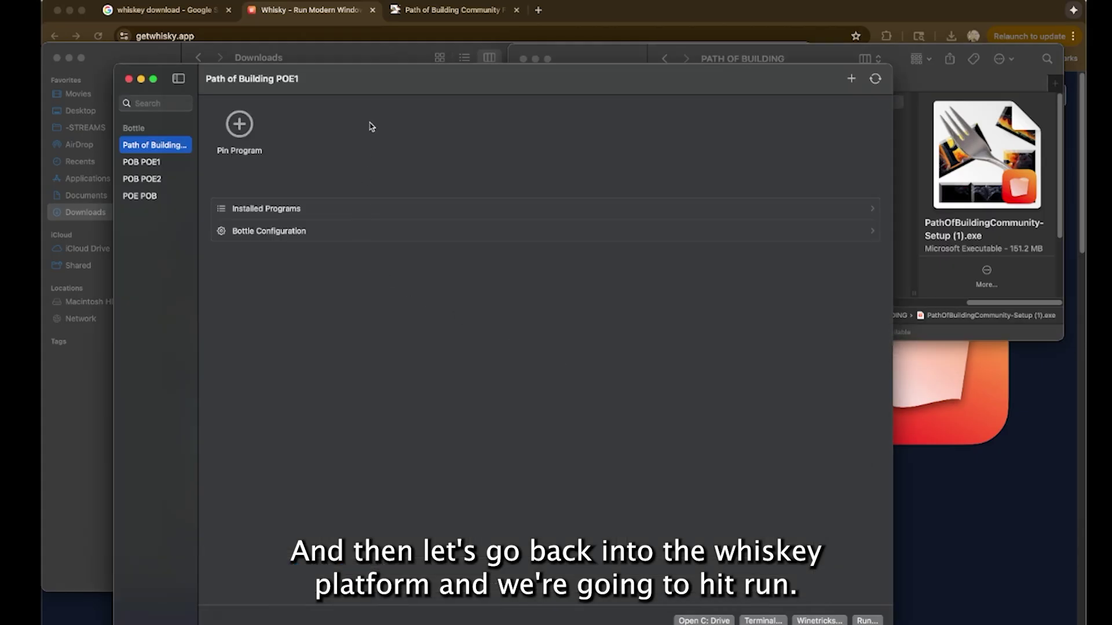
left_click_drag(366, 83, 430, 62)
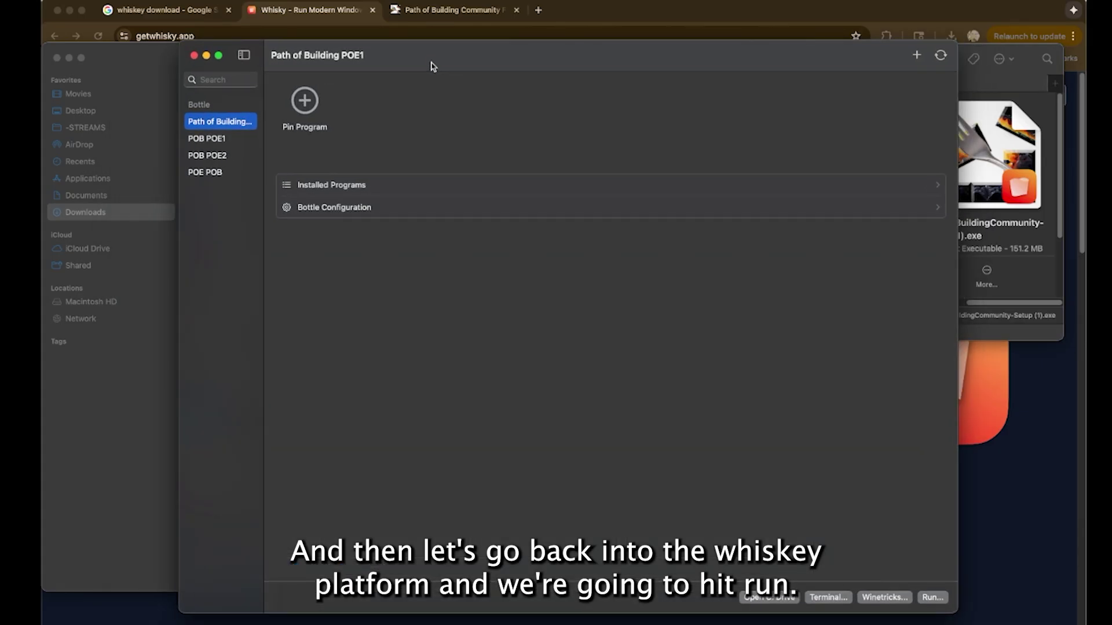
left_click(924, 600)
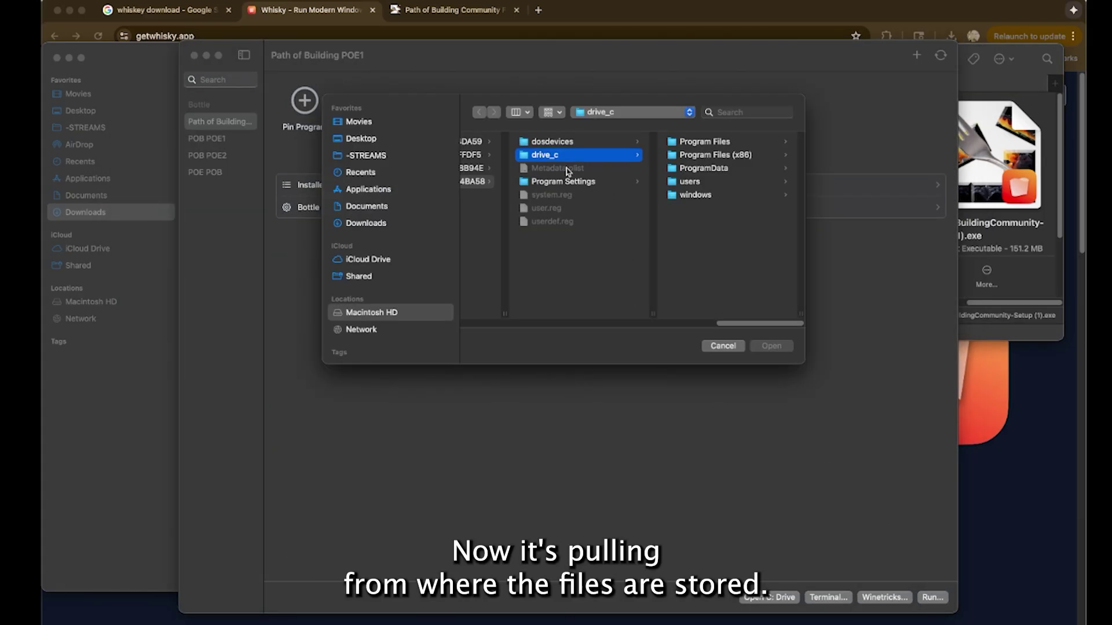
left_click(705, 144)
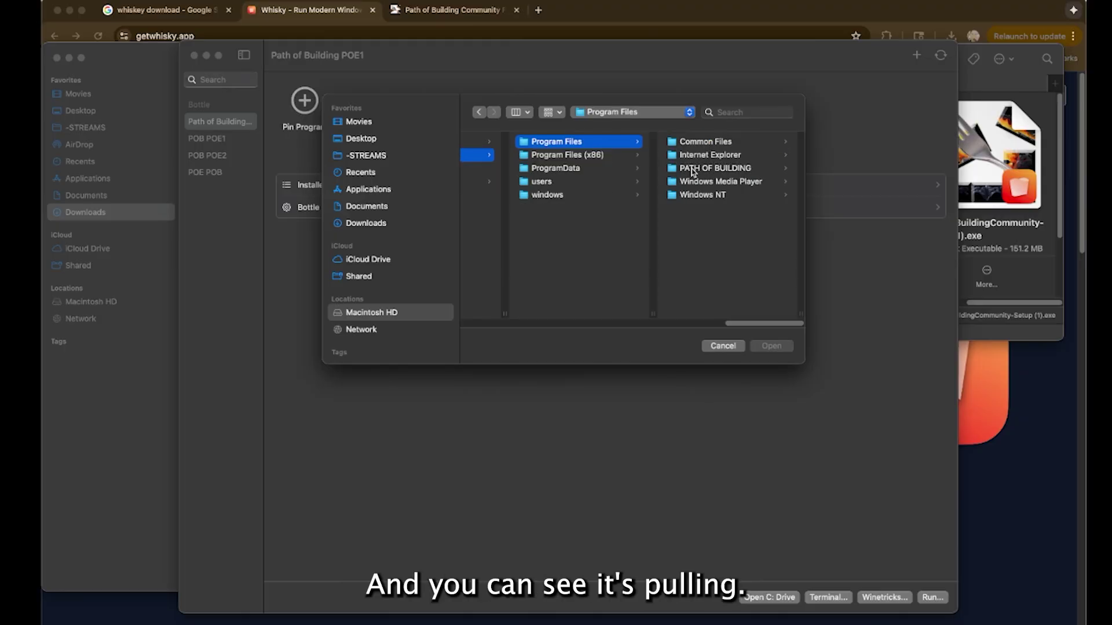
left_click(701, 168)
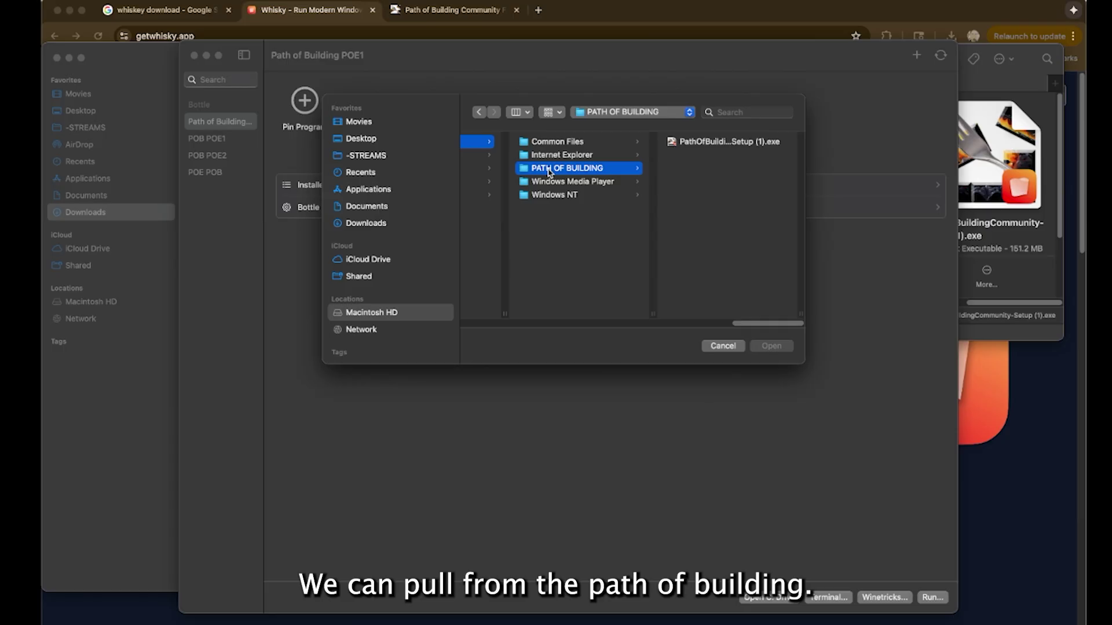
left_click(721, 142)
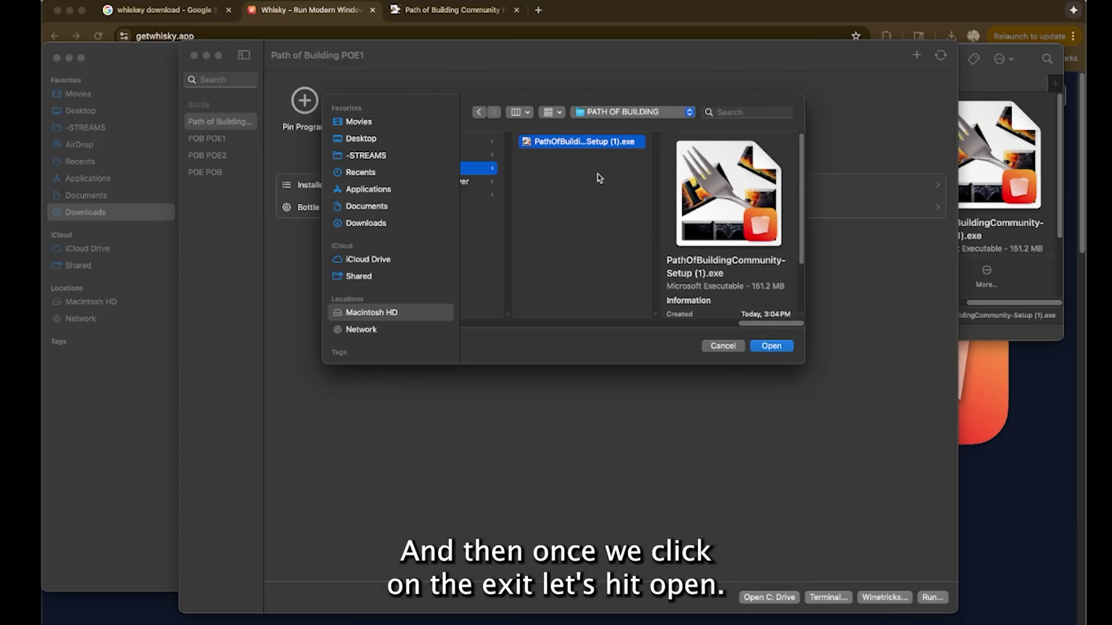
left_click(774, 346)
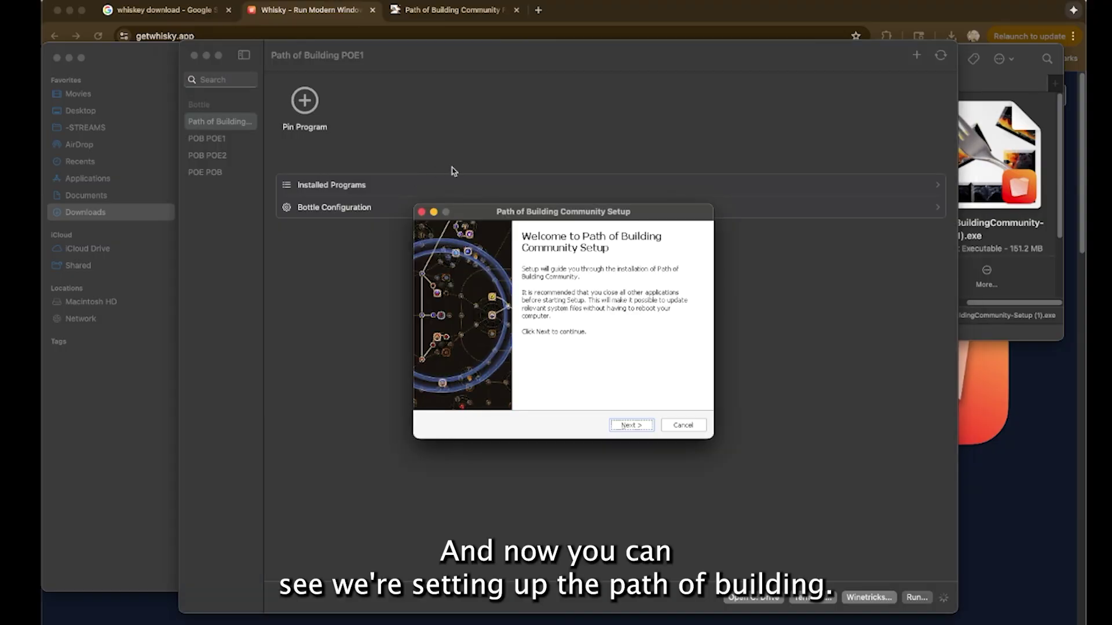
Step: Accept the licence, install Path of Building Community to the default folder, and finish setup
left_click(628, 427)
left_click(636, 427)
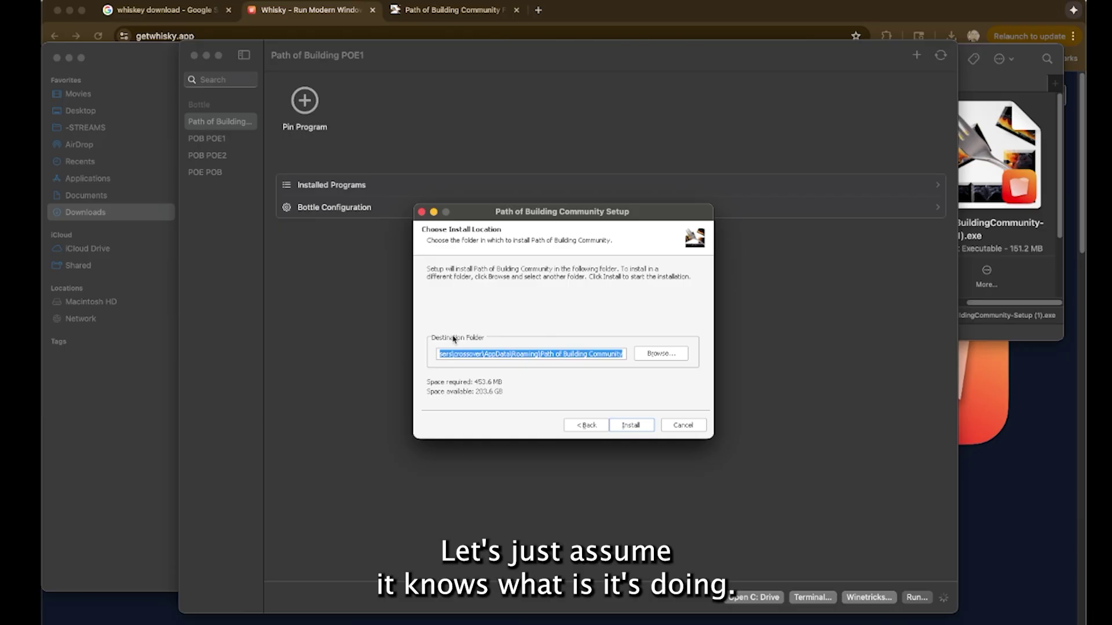
left_click(630, 425)
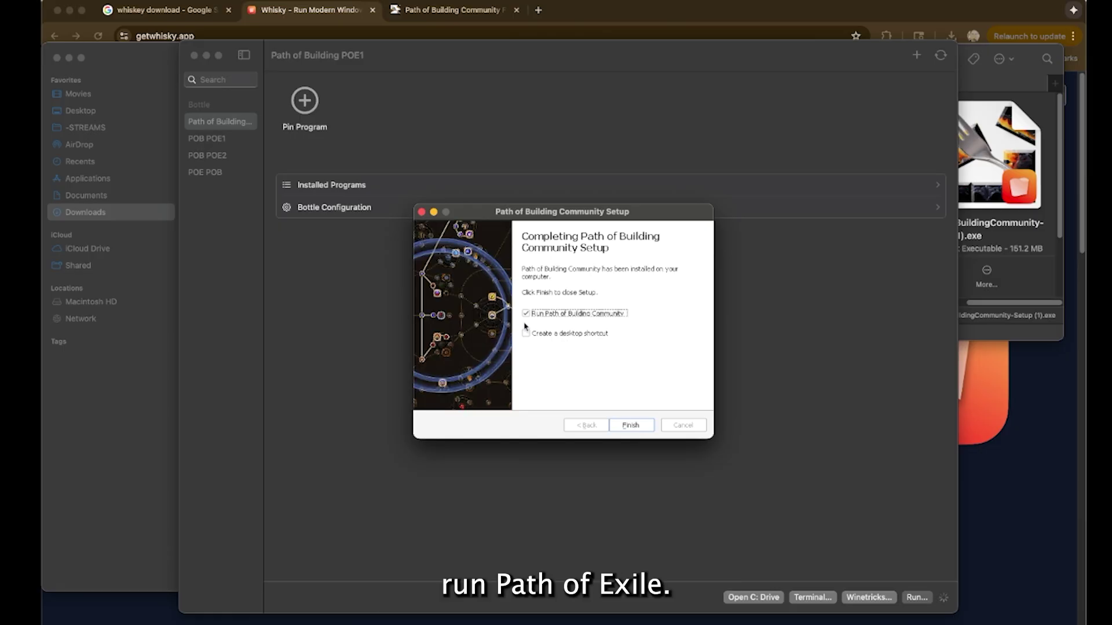
left_click(629, 426)
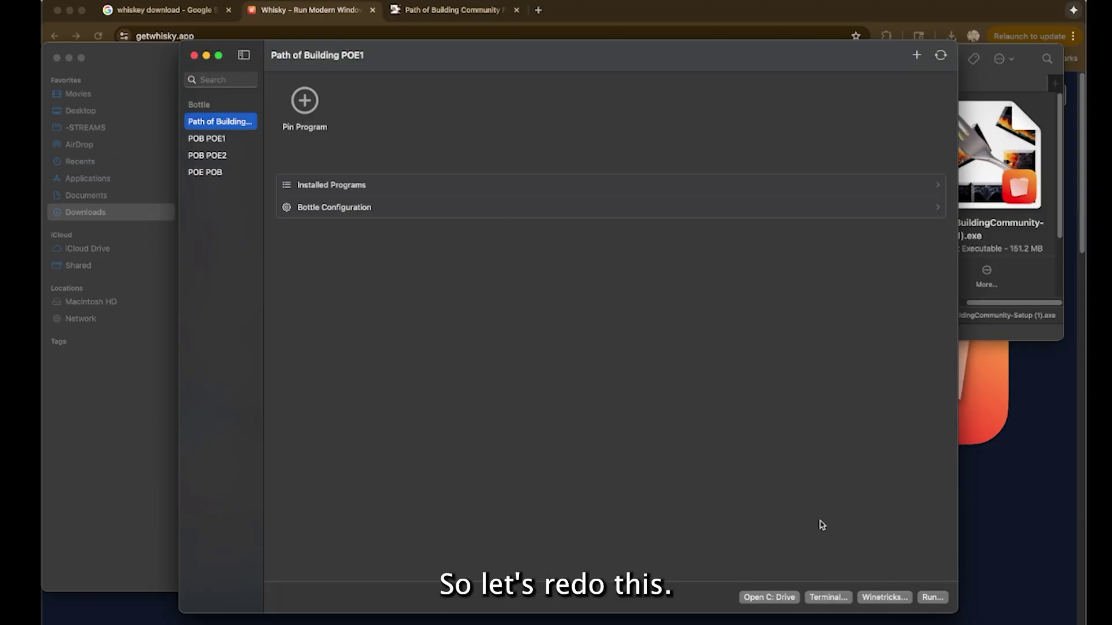
Step: Run the setup .exe from Program Files > PATH OF BUILDING and accept the license agreement
left_click(935, 599)
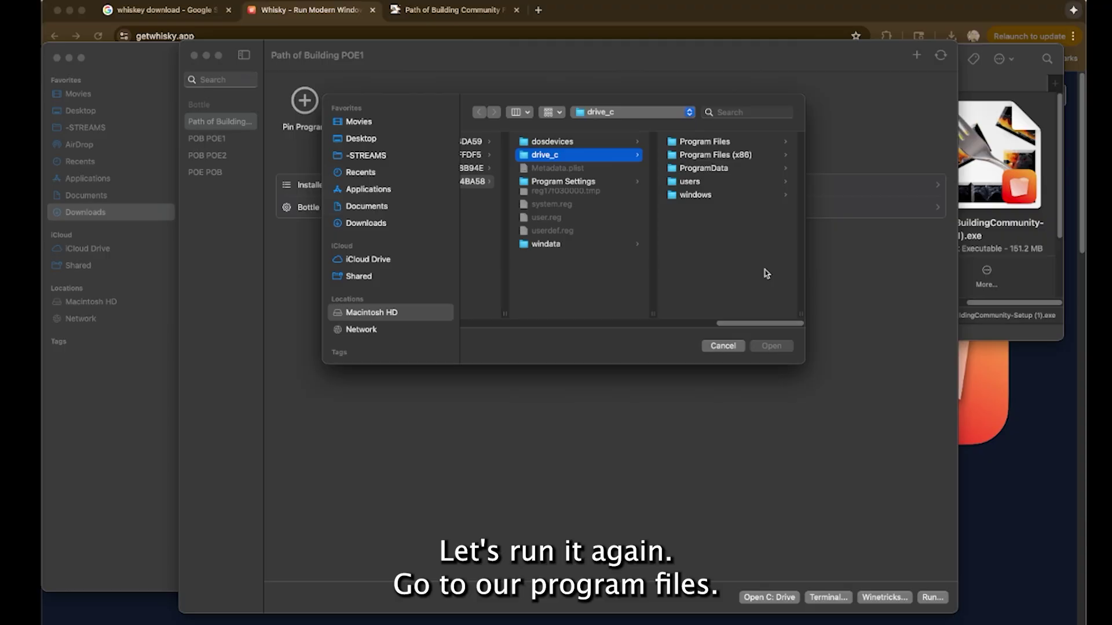
left_click(711, 143)
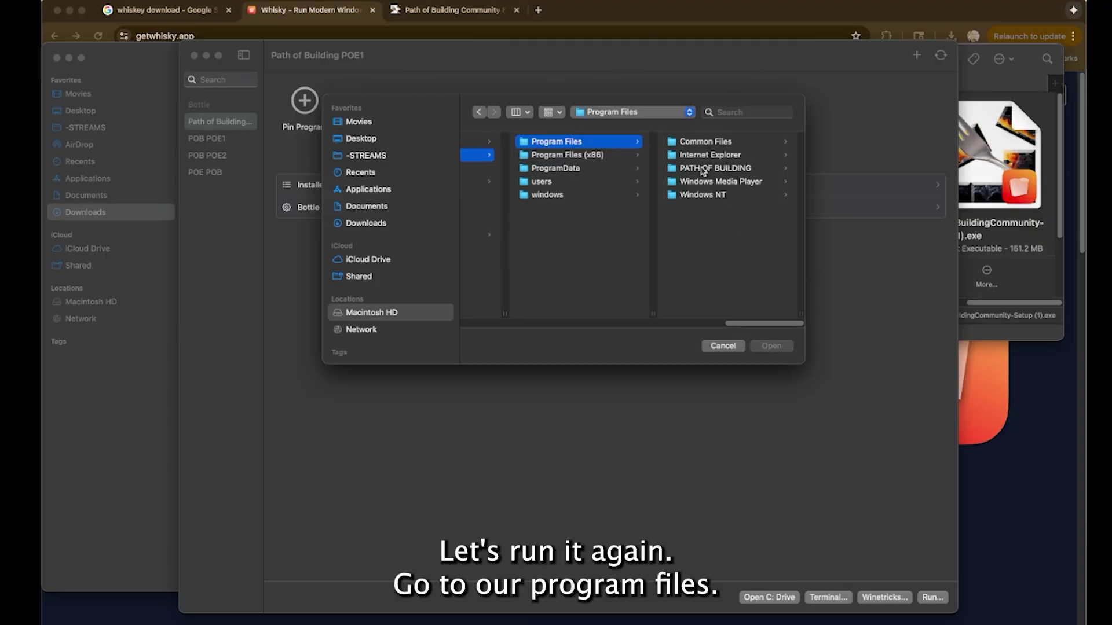
left_click(703, 169)
left_click(703, 145)
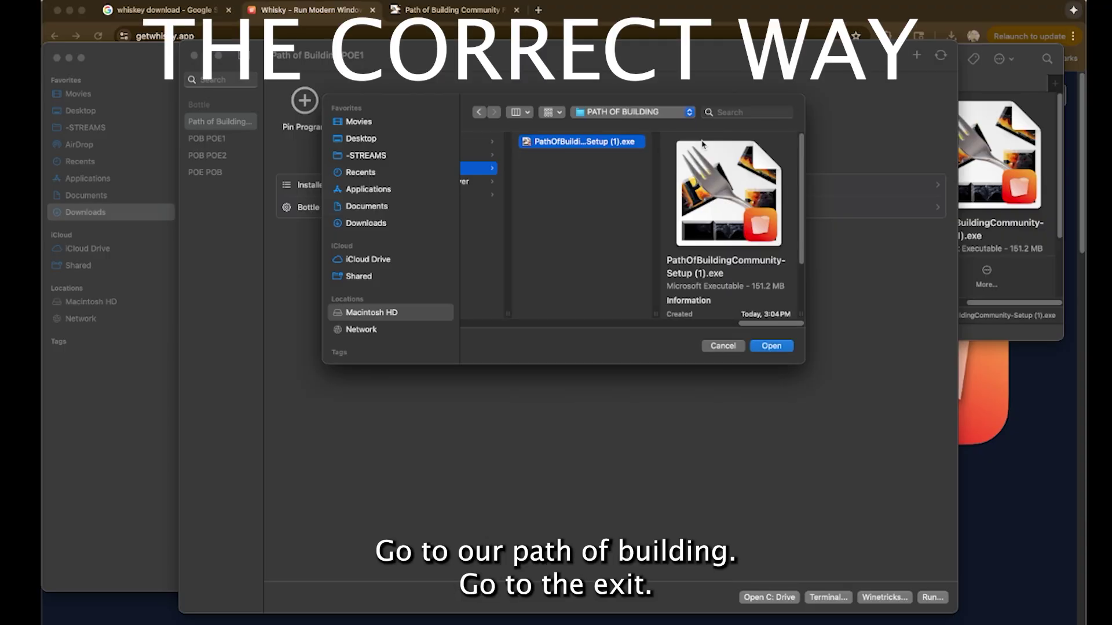
left_click(785, 347)
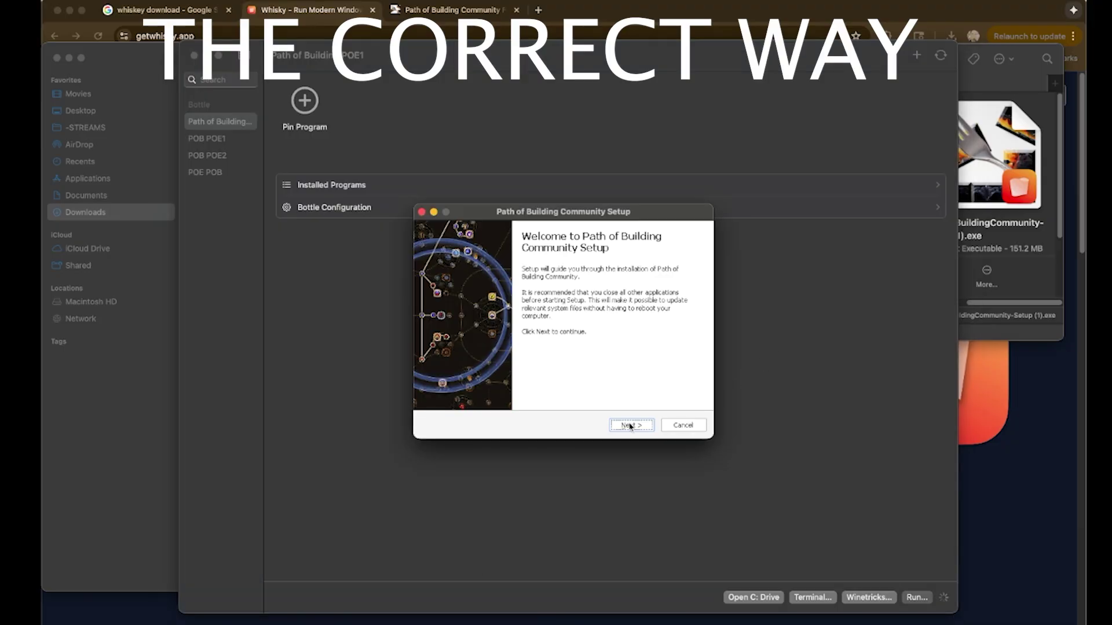
left_click(630, 426)
left_click(630, 426)
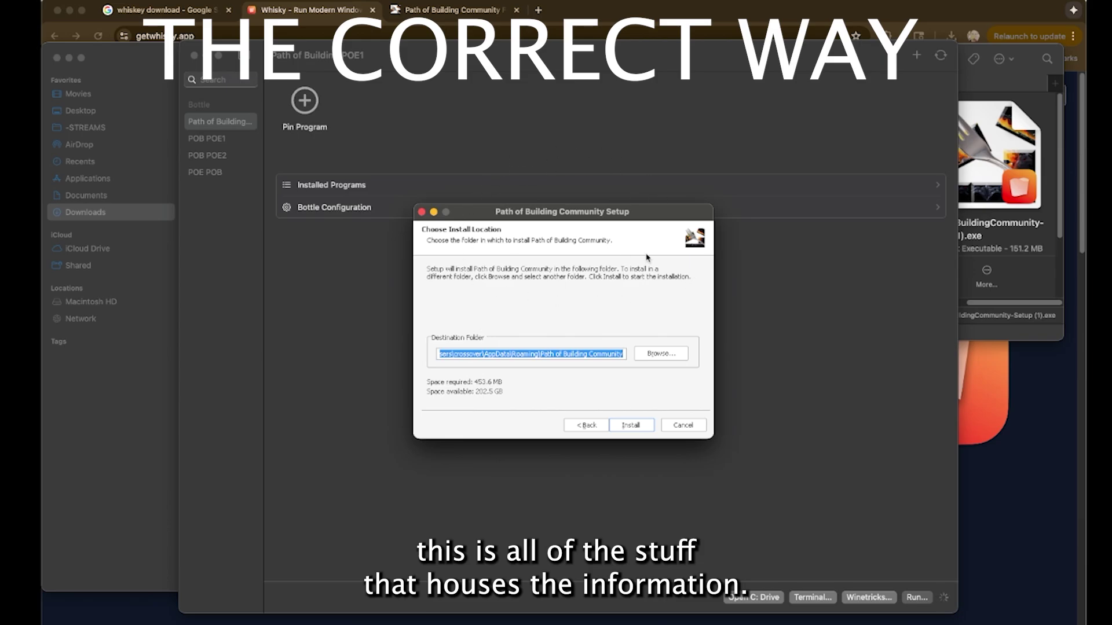
Step: Open Browse for Folder for the destination and place the PATH OF BUILDING Finder window beside it
left_click(655, 353)
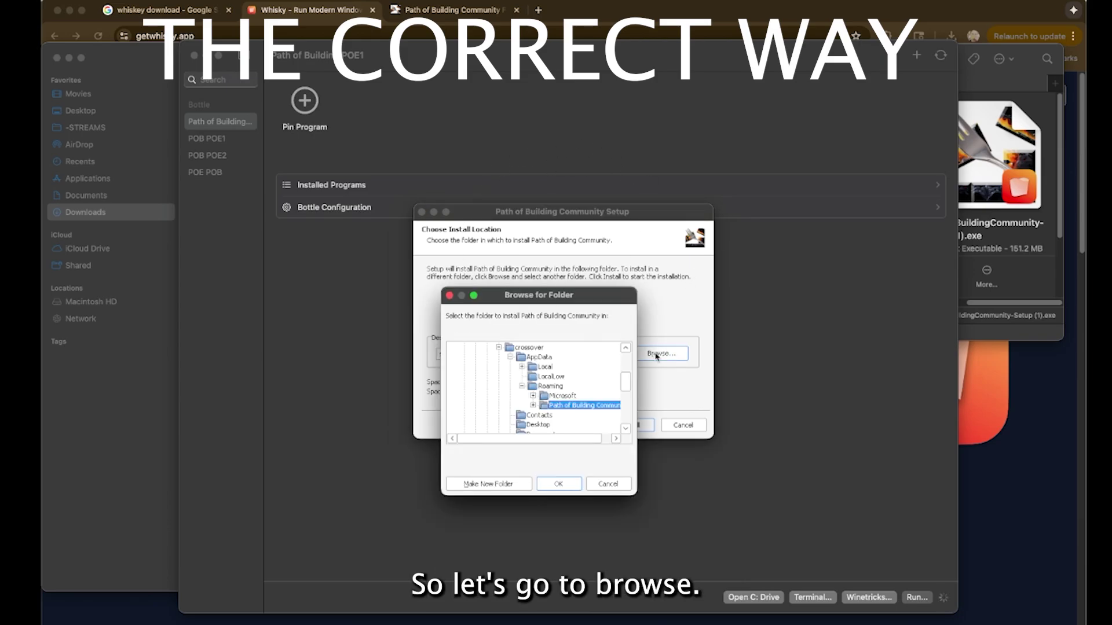
left_click_drag(515, 300, 884, 288)
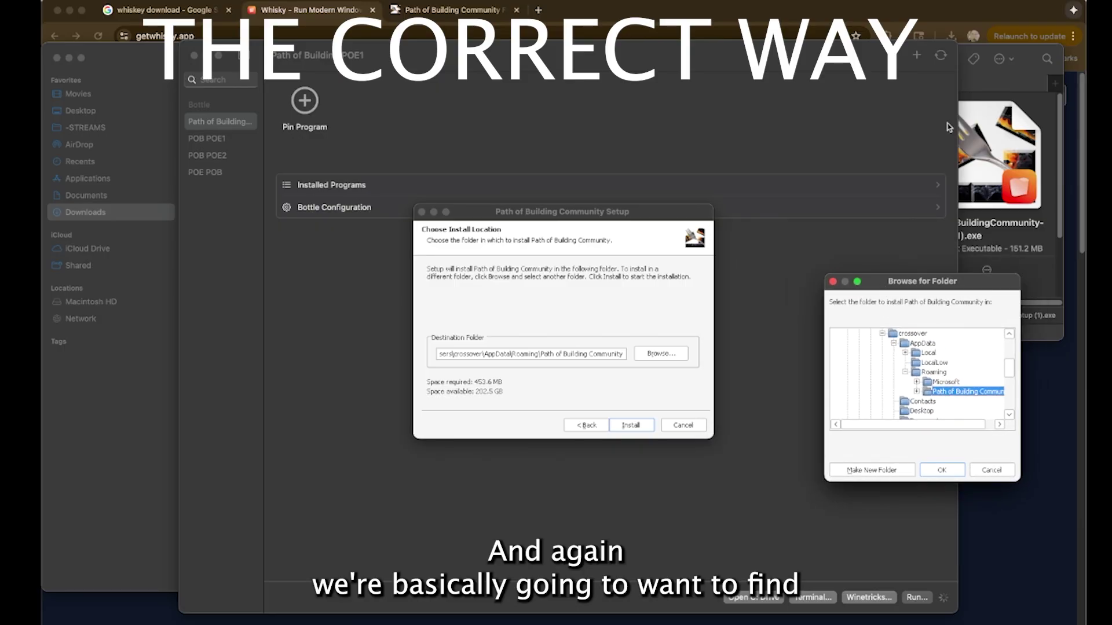
left_click_drag(1023, 55, 580, 113)
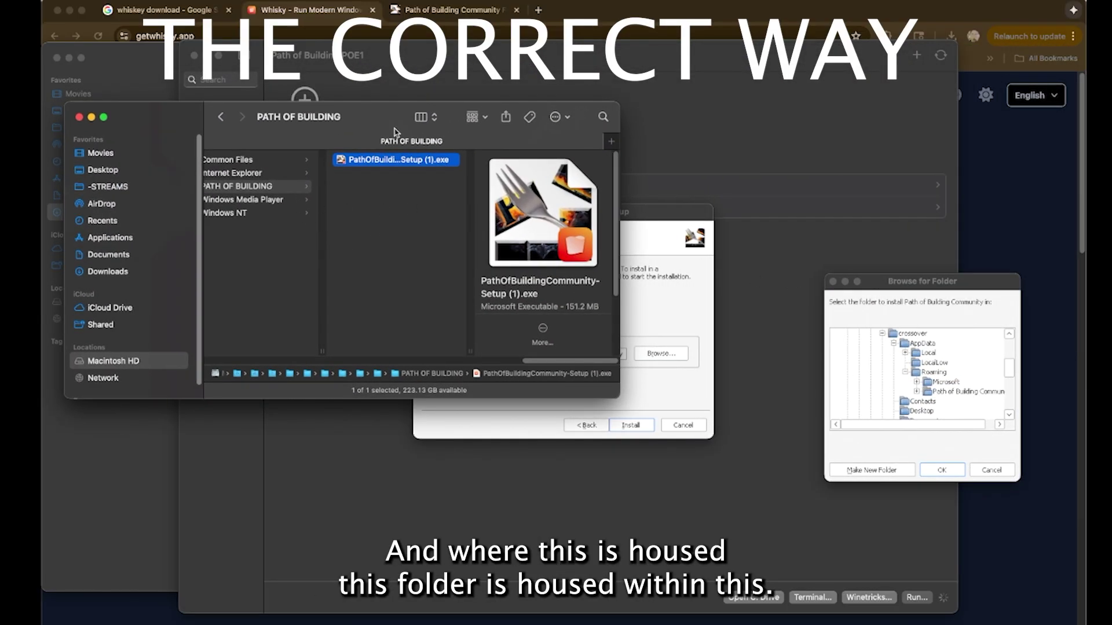
scroll(265, 194, "left", 2)
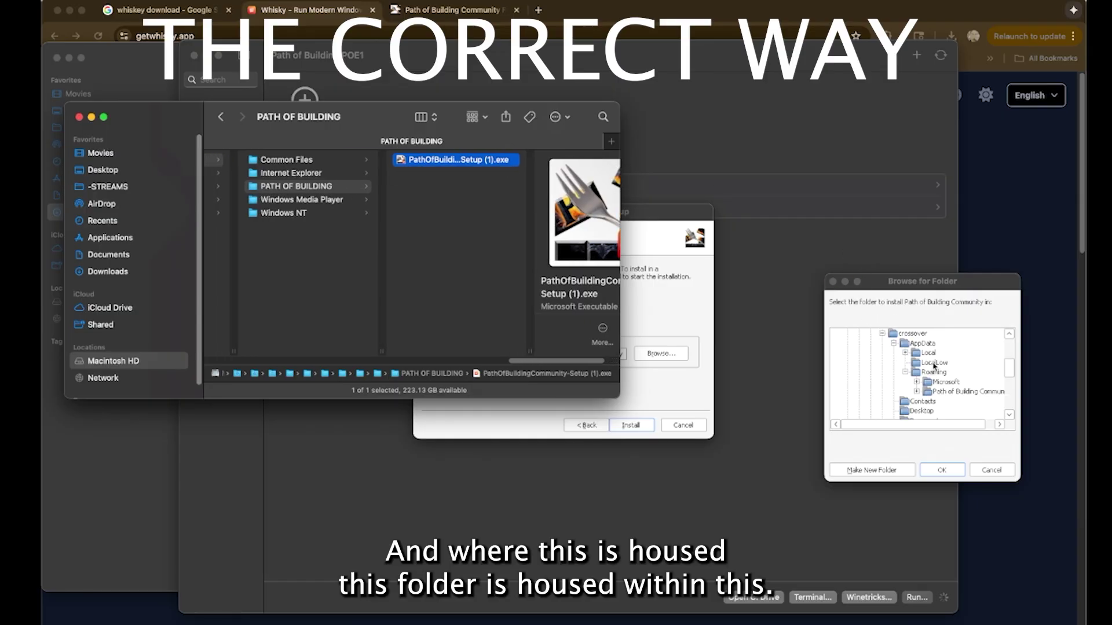
left_click_drag(876, 286, 769, 132)
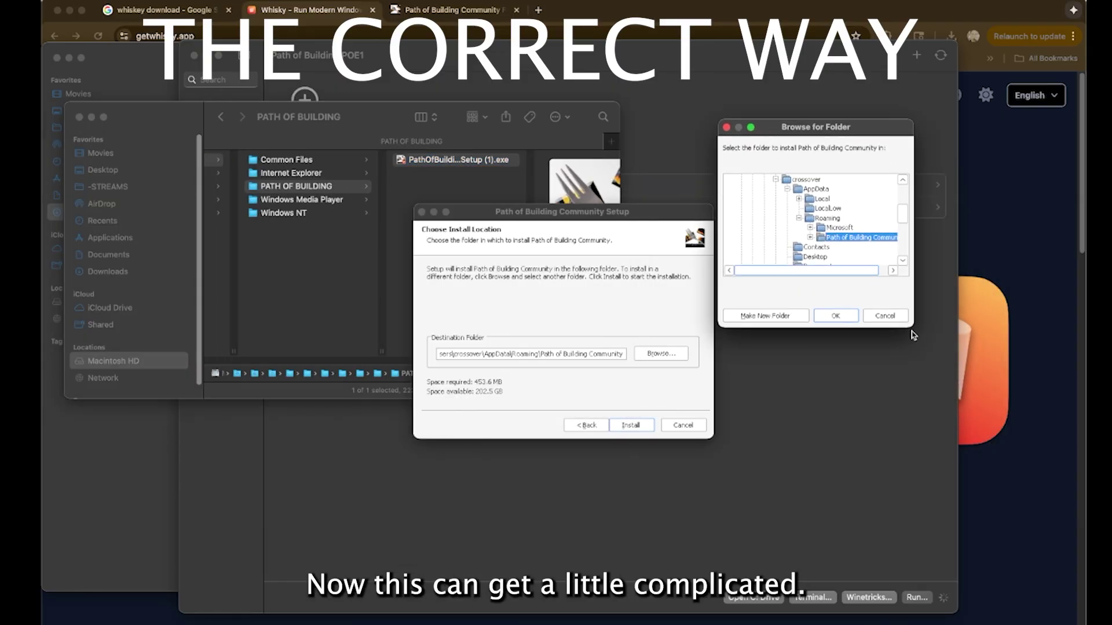
Step: Choose Program Files > PATH OF BUILDING in the enlarged Browse for Folder dialog and confirm
left_click_drag(912, 335, 1014, 469)
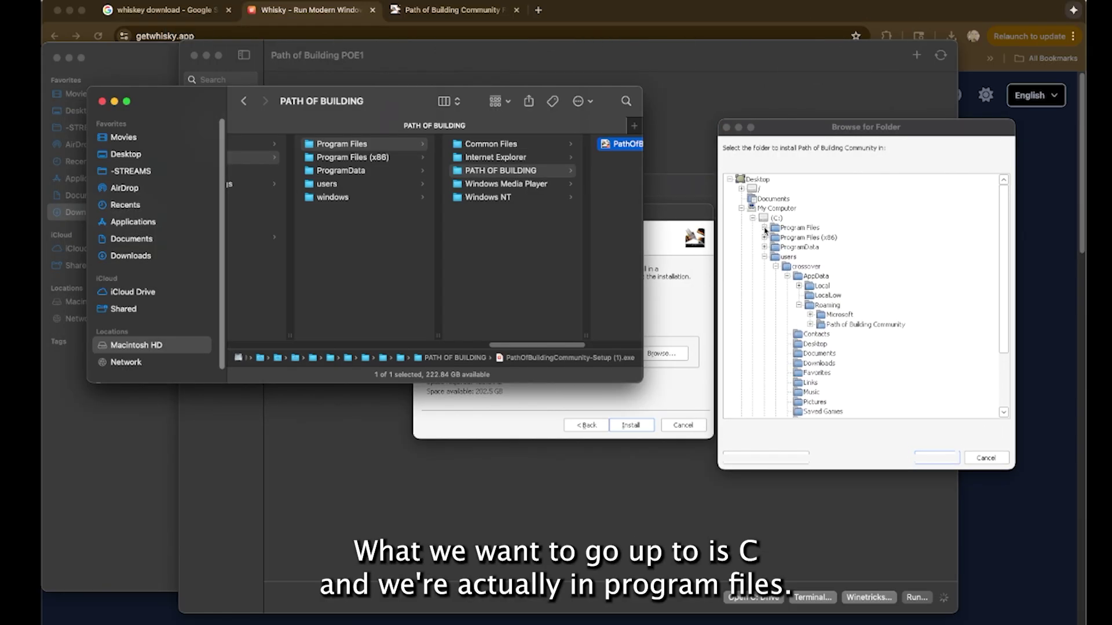
double_click(777, 260)
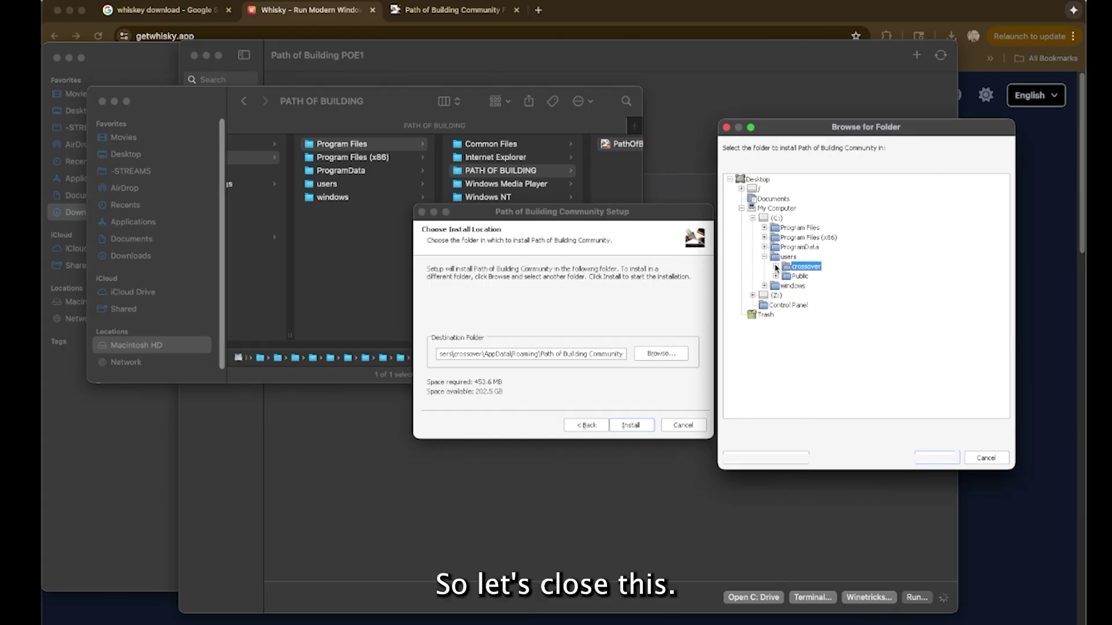
left_click(765, 227)
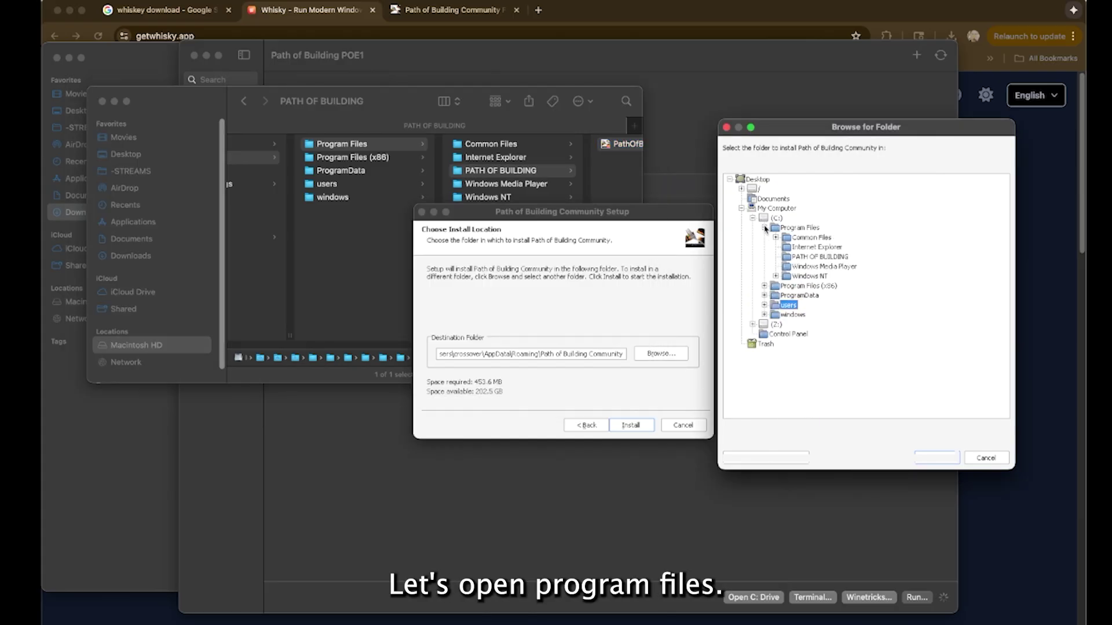
left_click(811, 257)
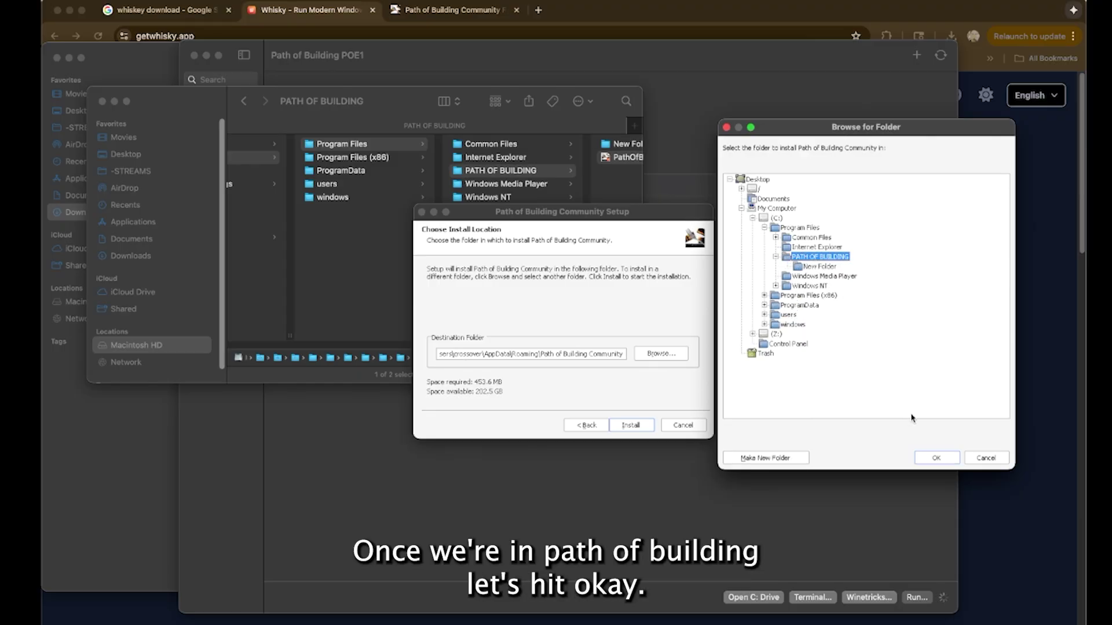
left_click(936, 458)
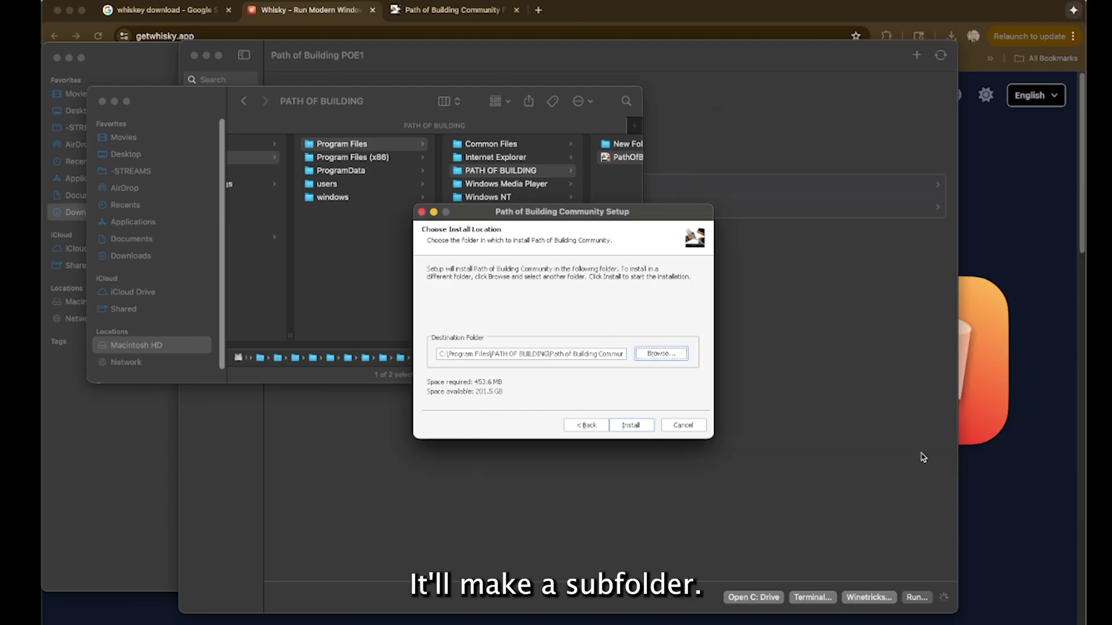
Step: Install Path of Building Community, toggle the desktop shortcut option, and finish the setup
left_click(630, 426)
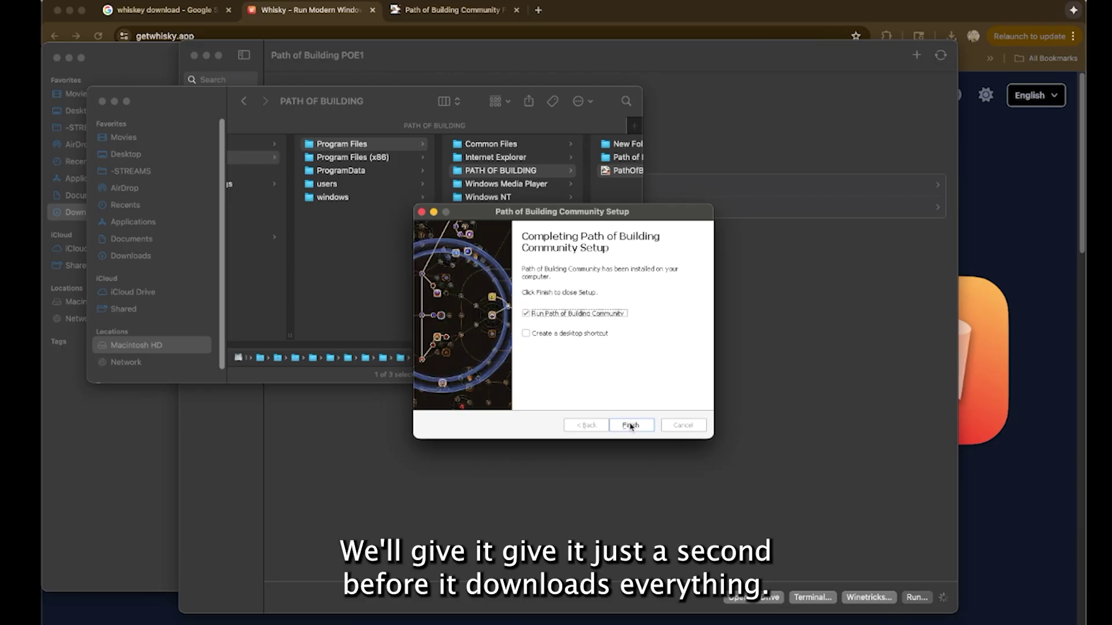
left_click(525, 336)
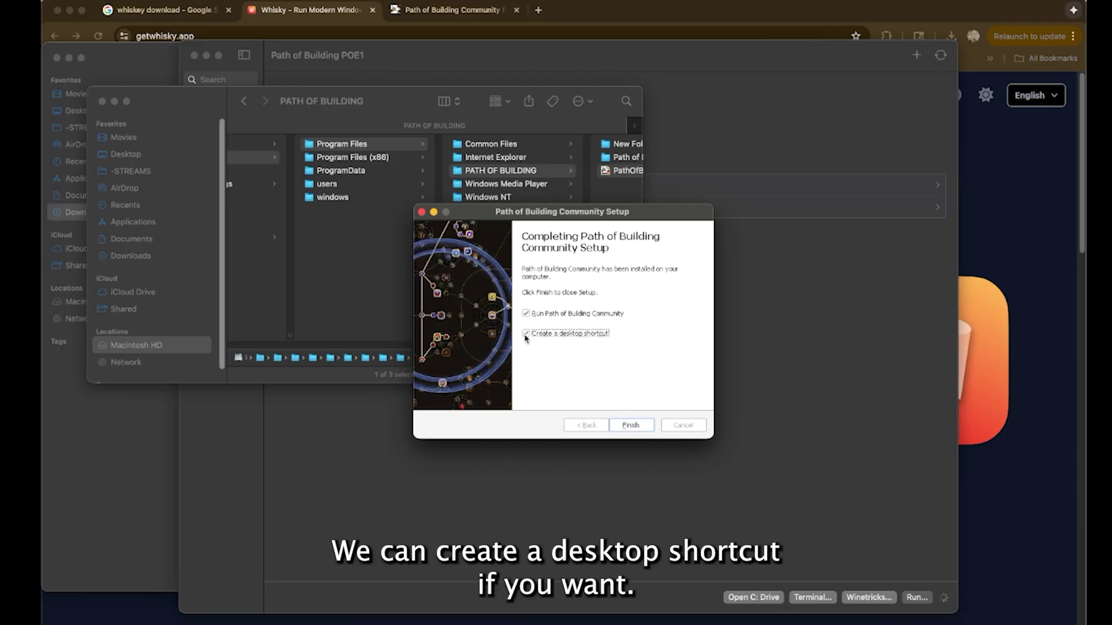
left_click(630, 427)
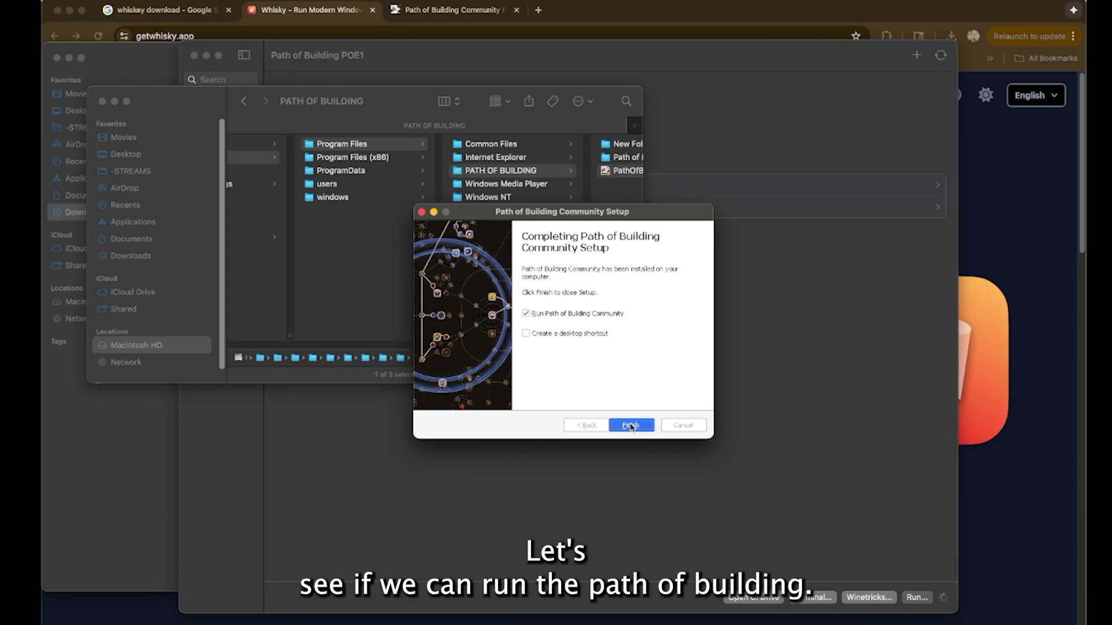
left_click(578, 507)
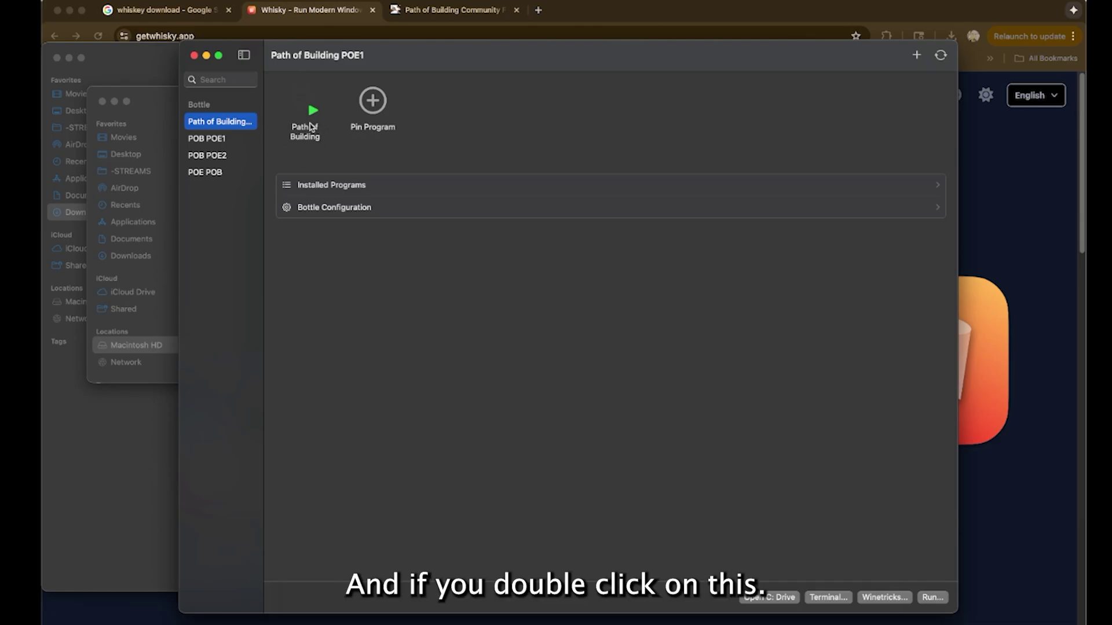
Step: Launch Path of Building from its pinned icon in the POE1 bottle
double_click(310, 126)
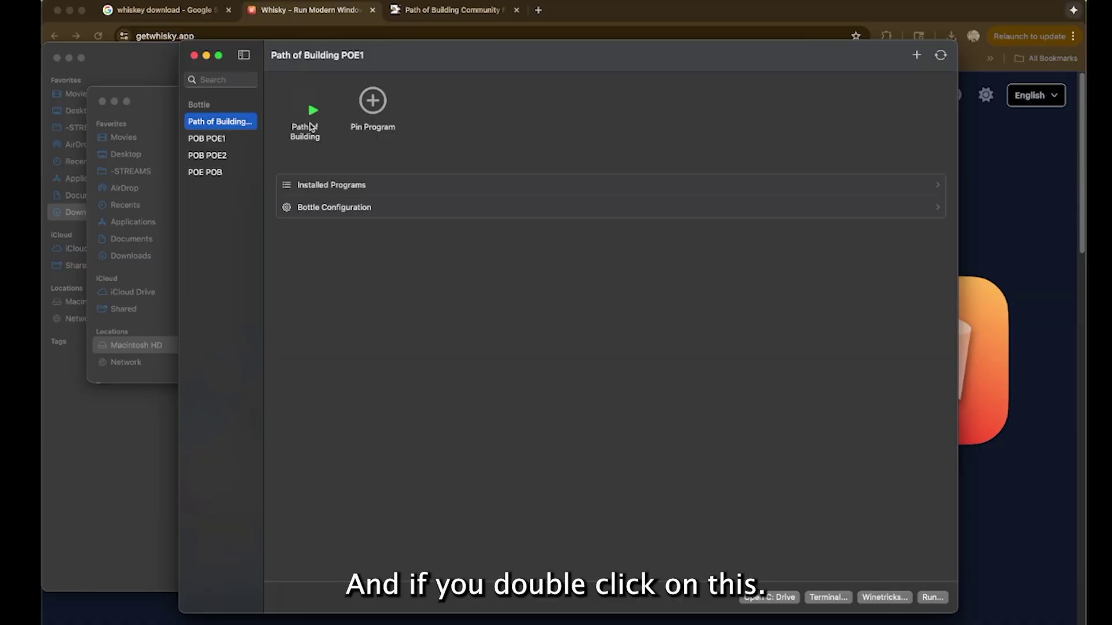